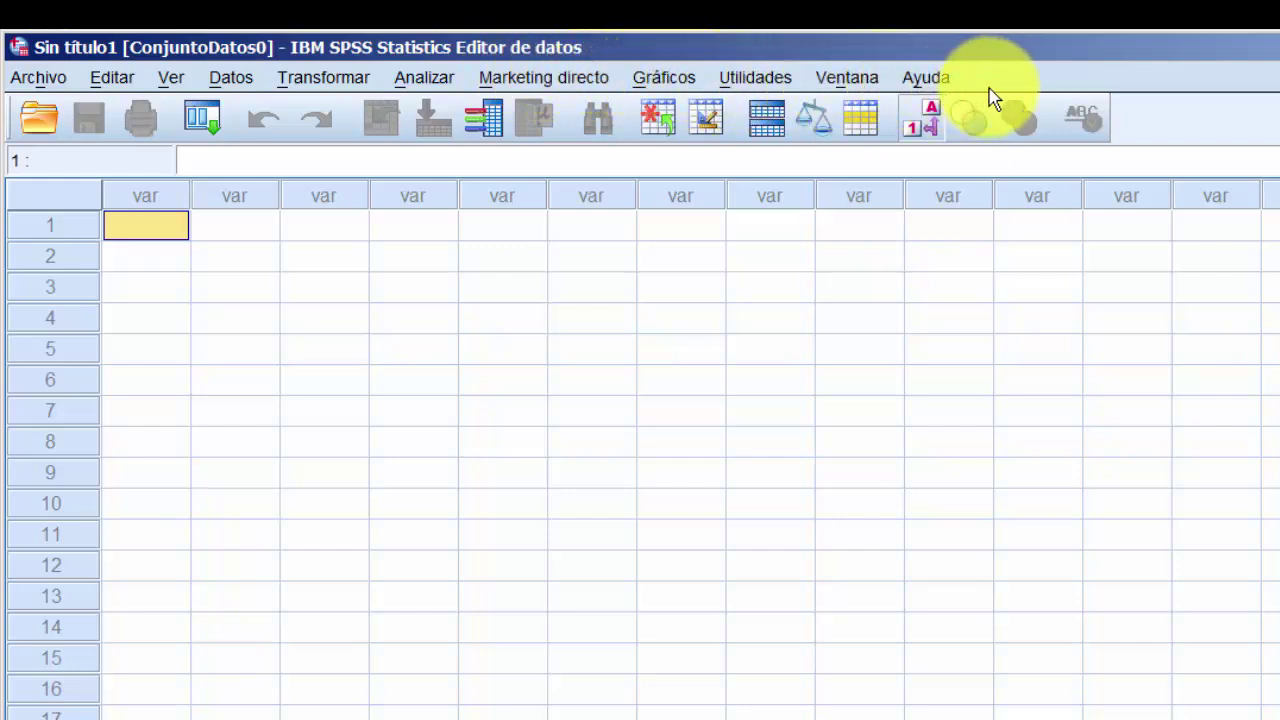
- Open the data file demo.sav from the recently used data files
left_click(43, 80)
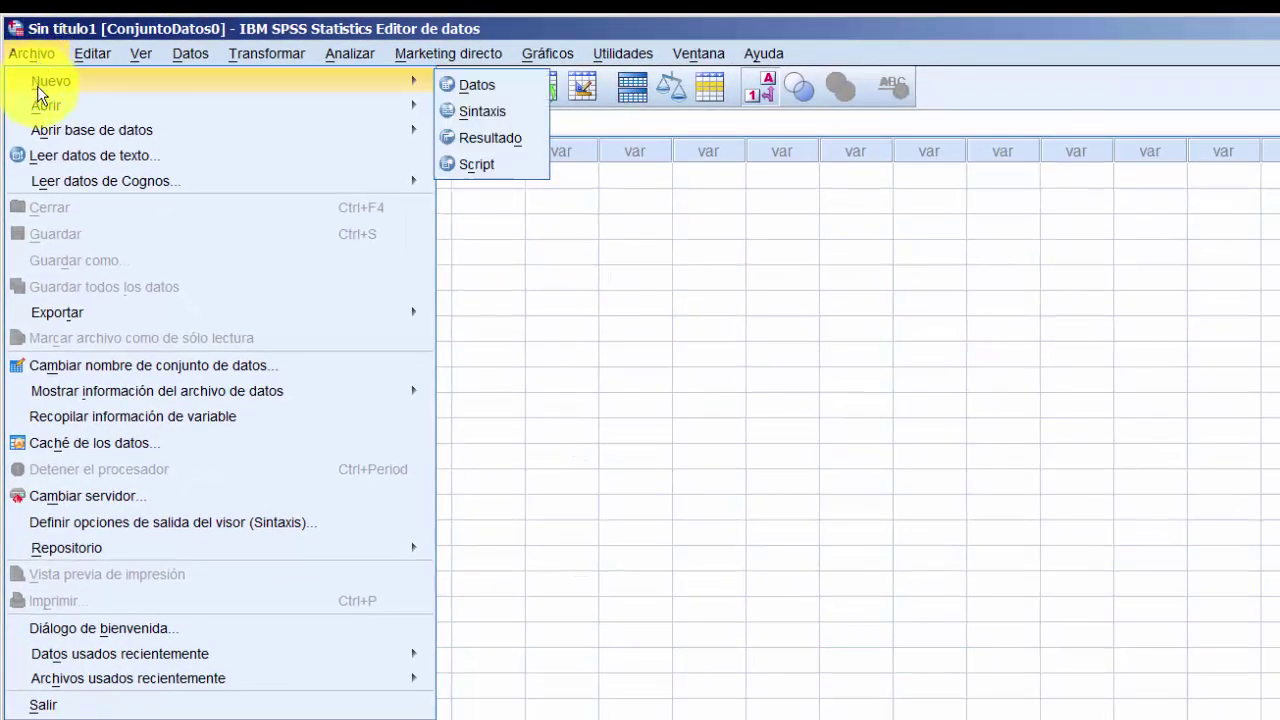
mouse_move(42, 105)
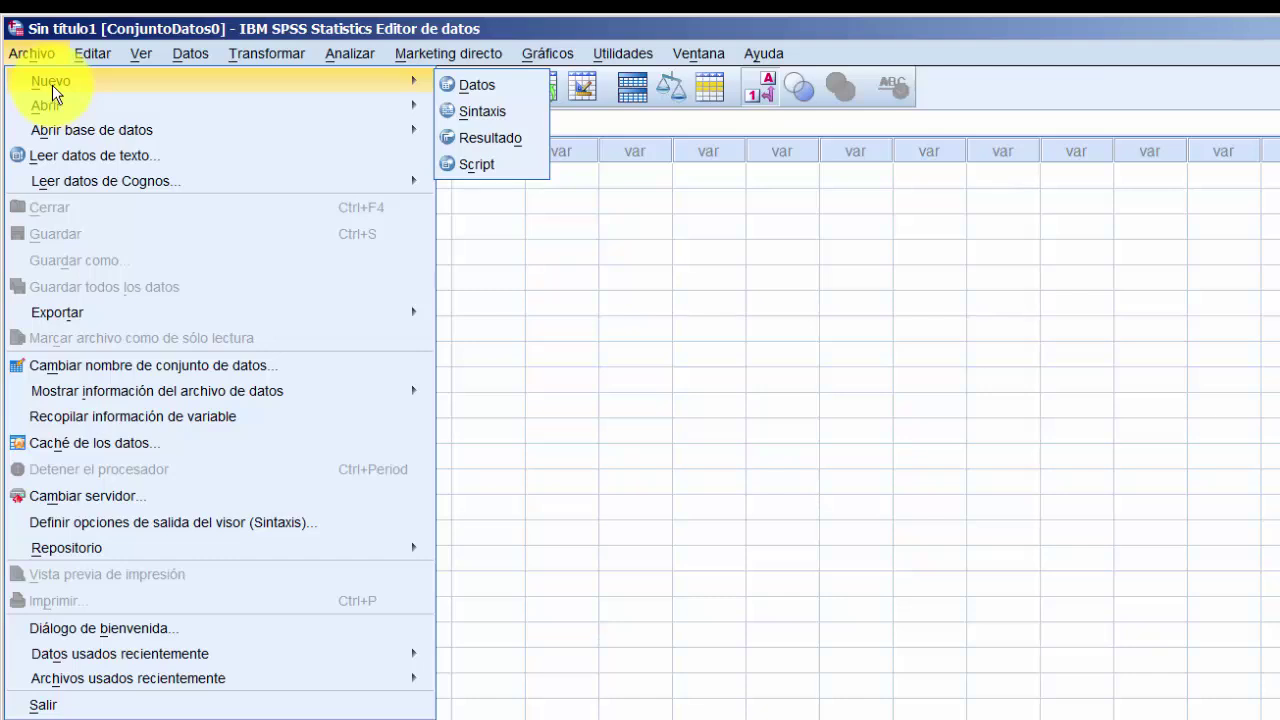
mouse_move(374, 111)
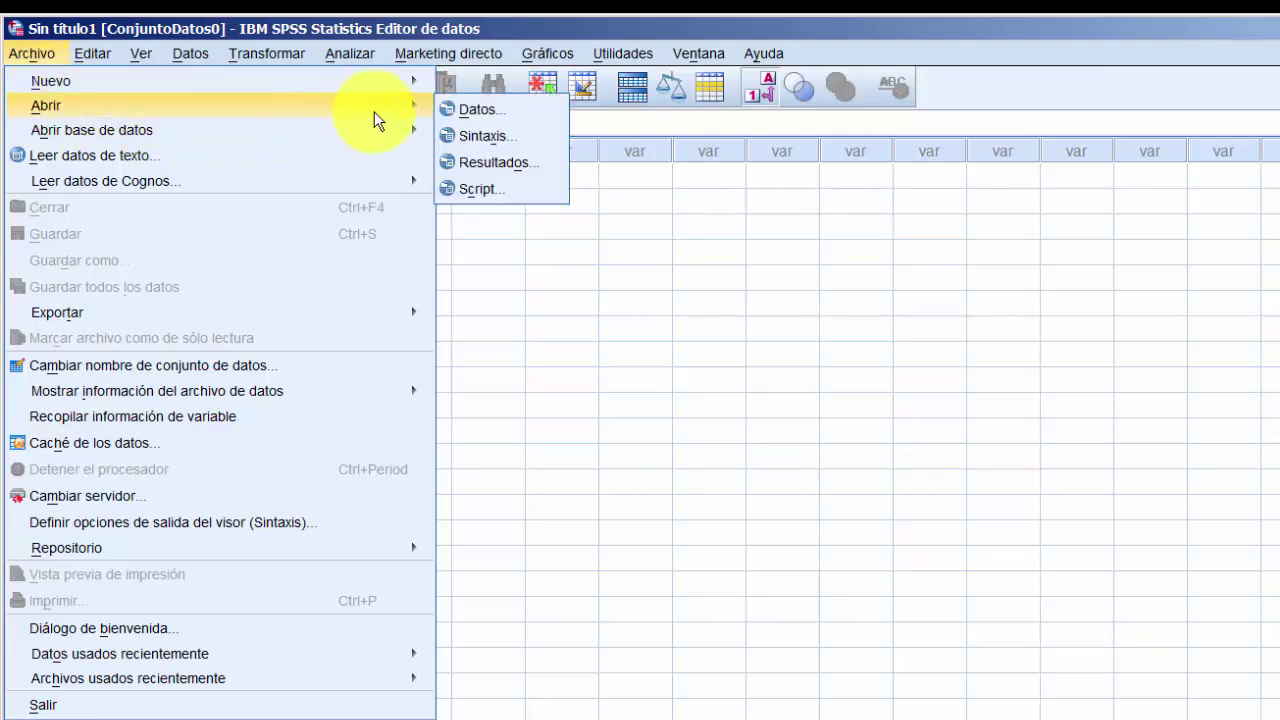
mouse_move(412, 83)
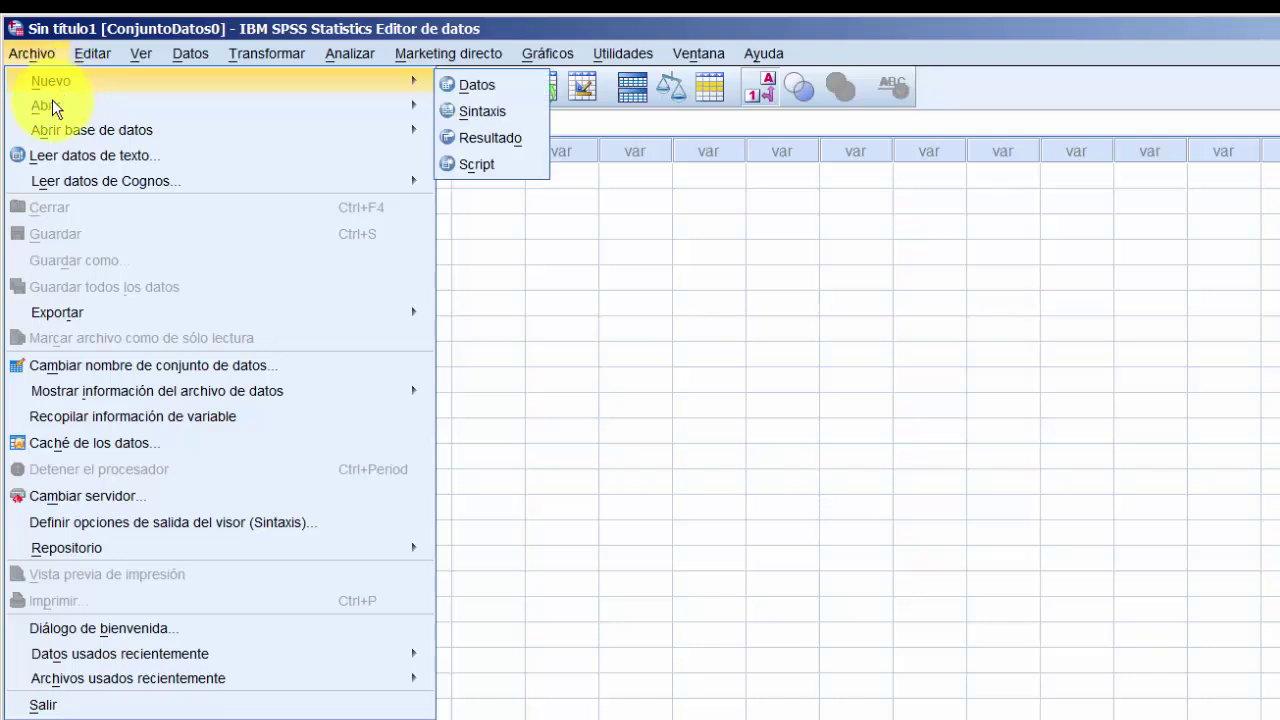
mouse_move(47, 127)
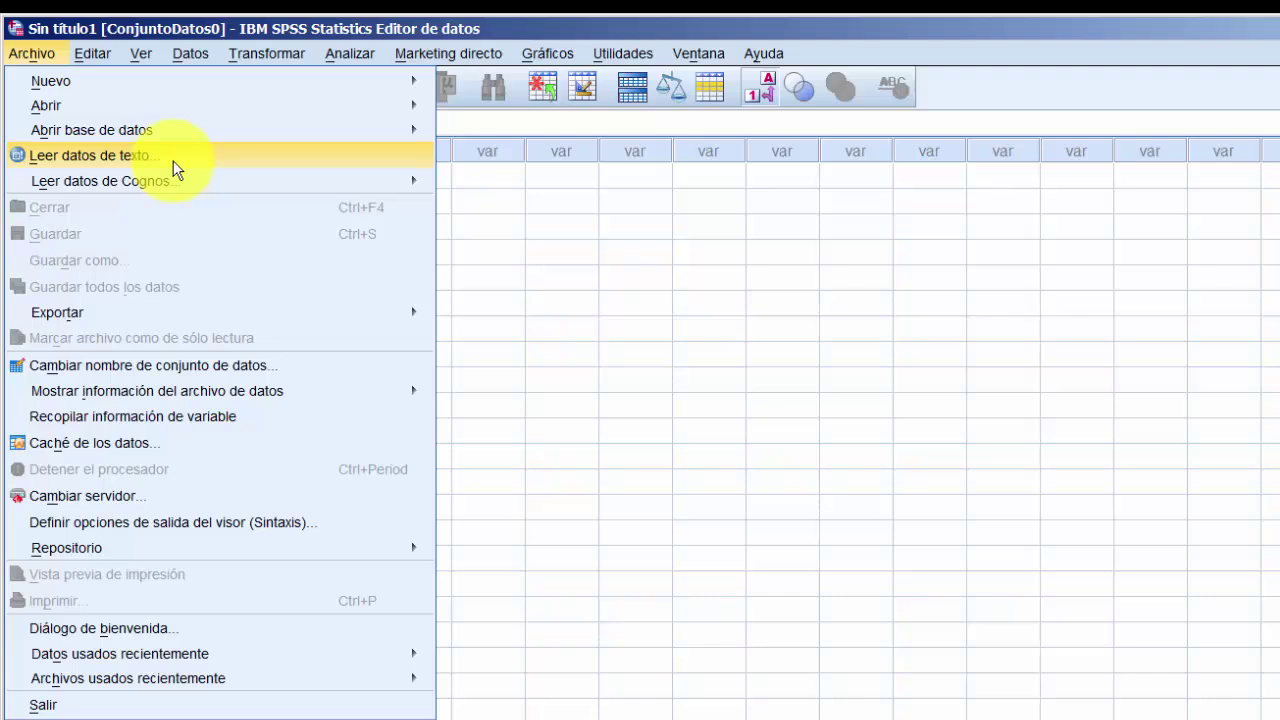
mouse_move(165, 182)
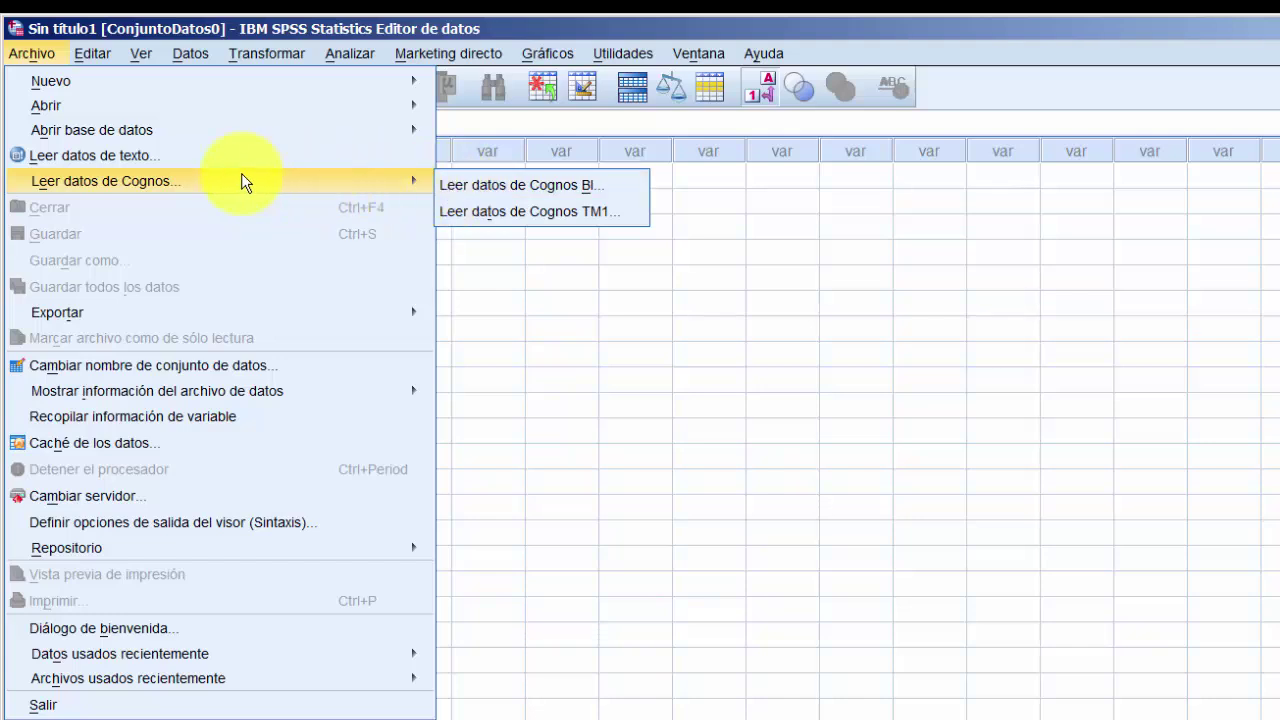
mouse_move(118, 313)
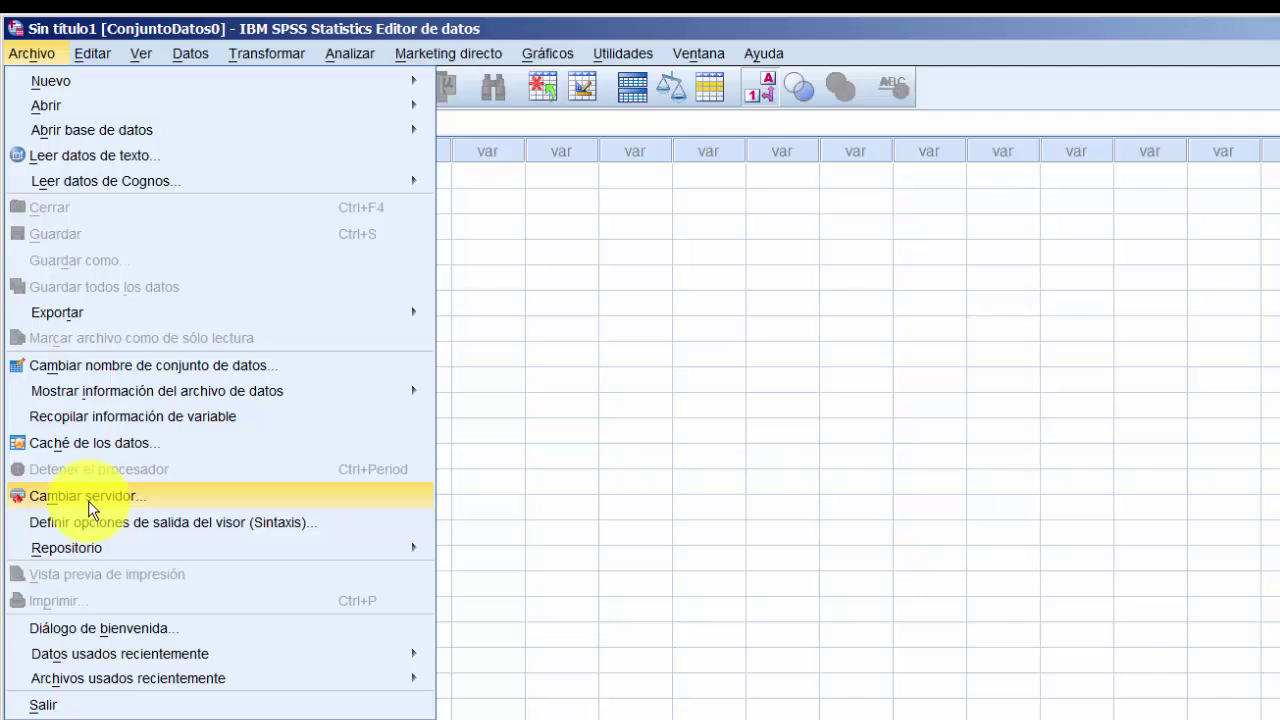
mouse_move(97, 549)
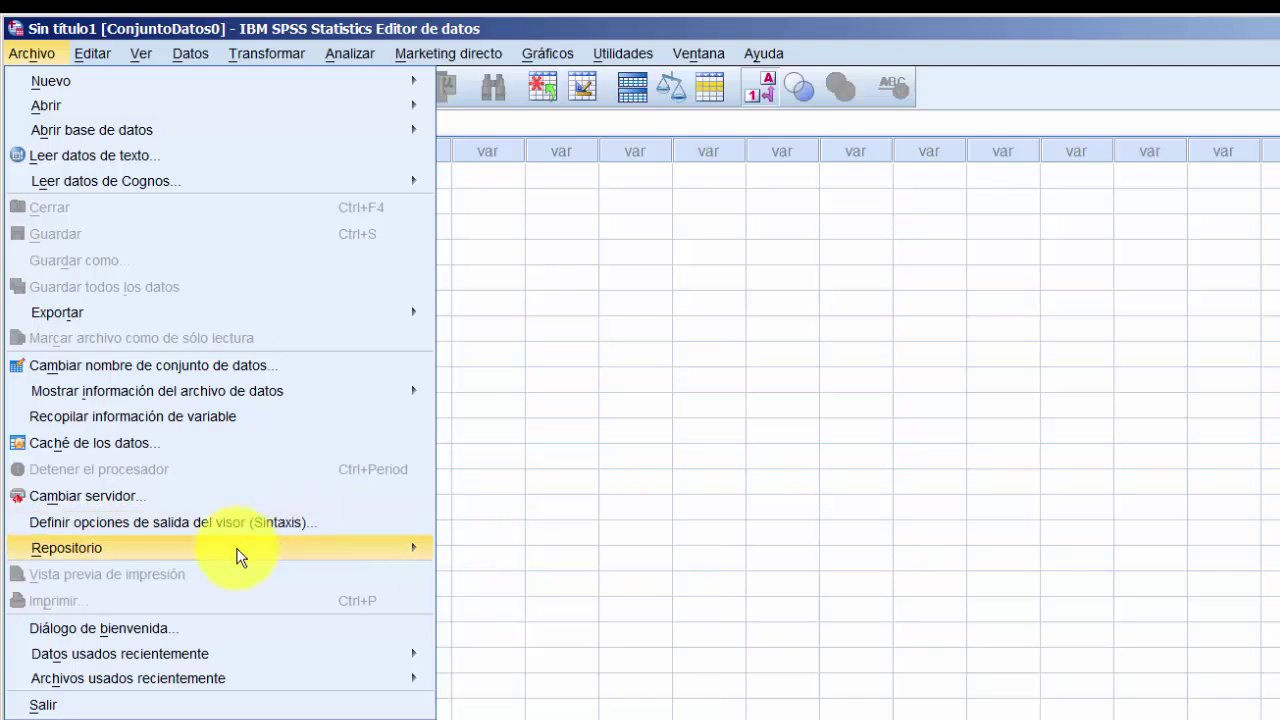
mouse_move(165, 654)
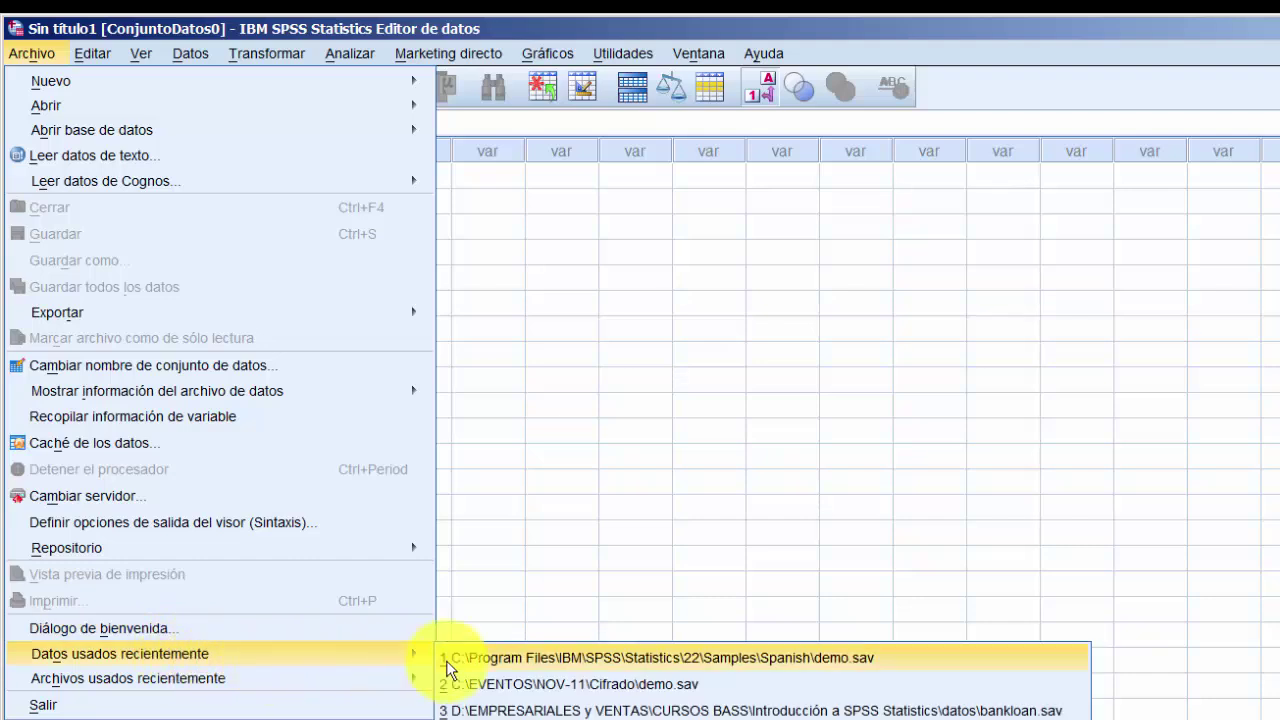
mouse_move(373, 684)
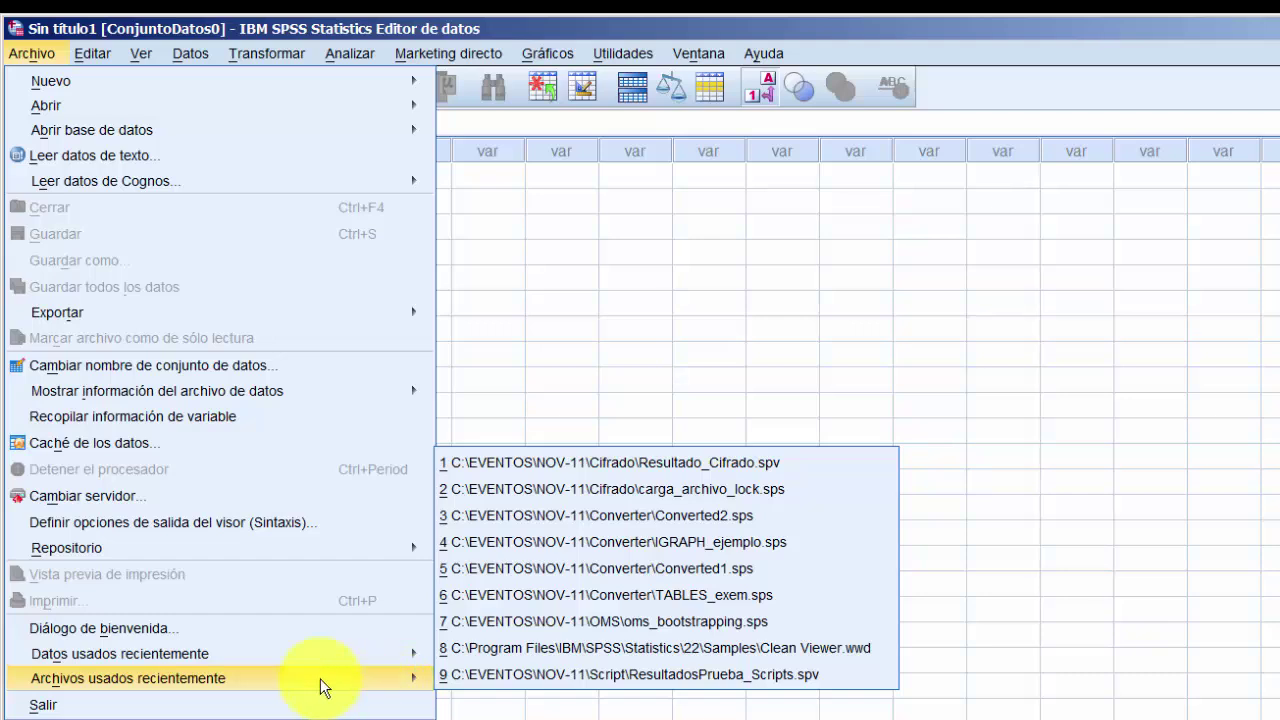
mouse_move(370, 661)
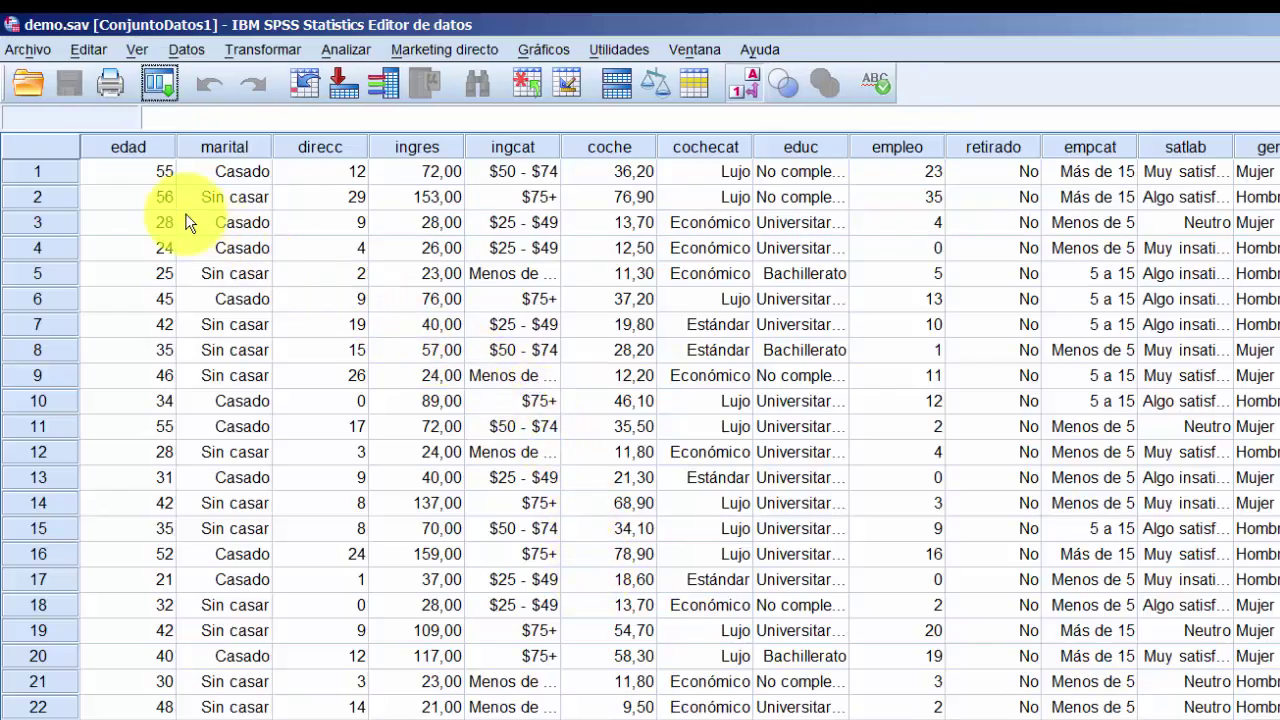
- Go to case number 1500 in the demo.sav data set
left_click(24, 51)
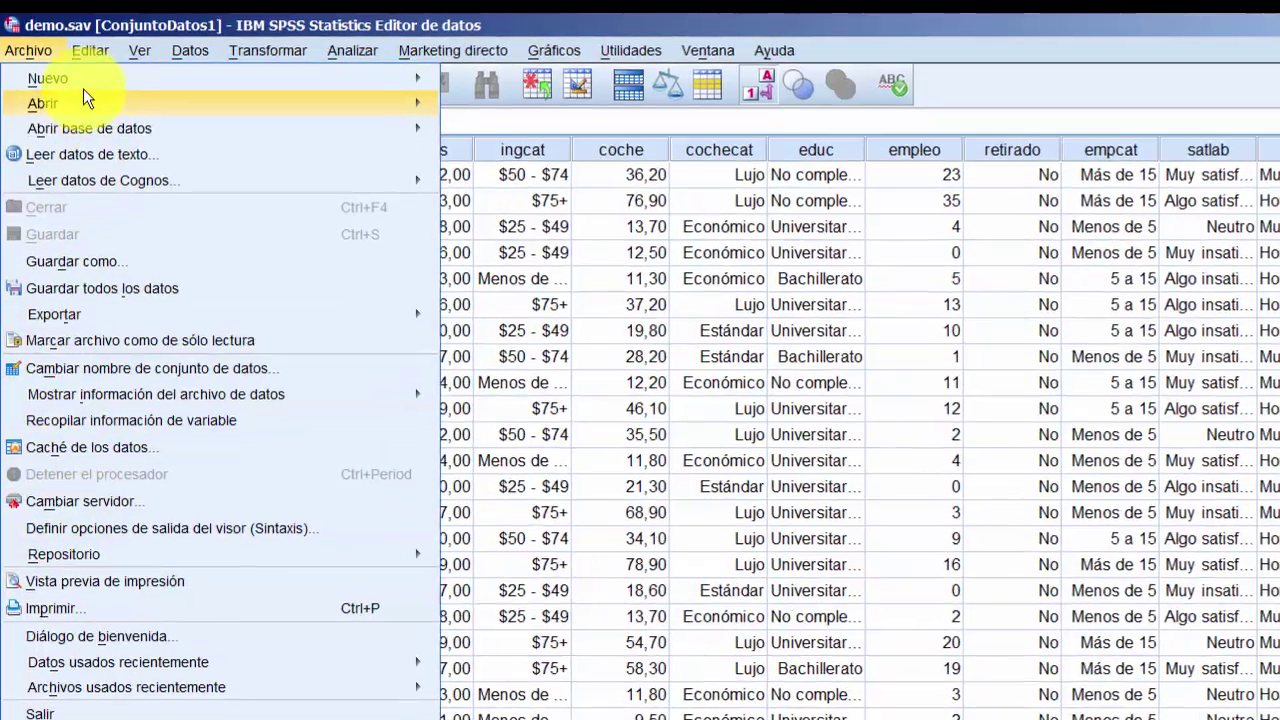
mouse_move(90, 50)
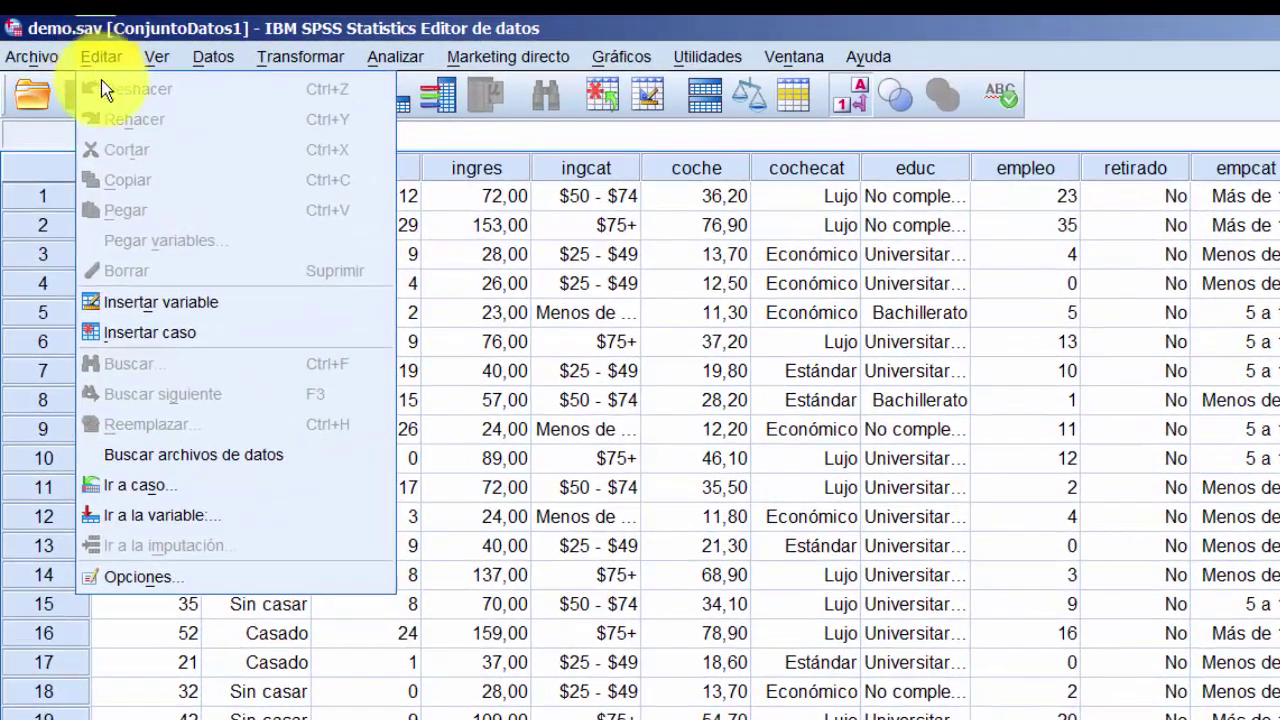
left_click(125, 490)
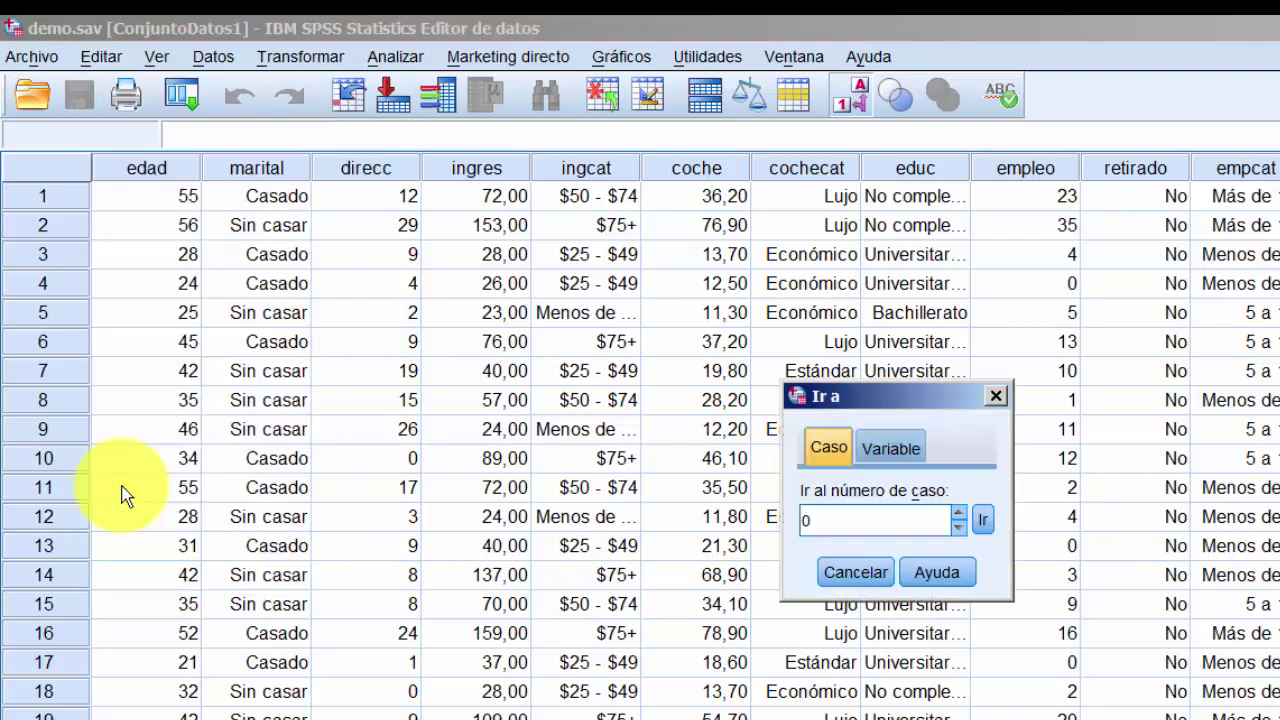
left_click_drag(821, 524, 786, 525)
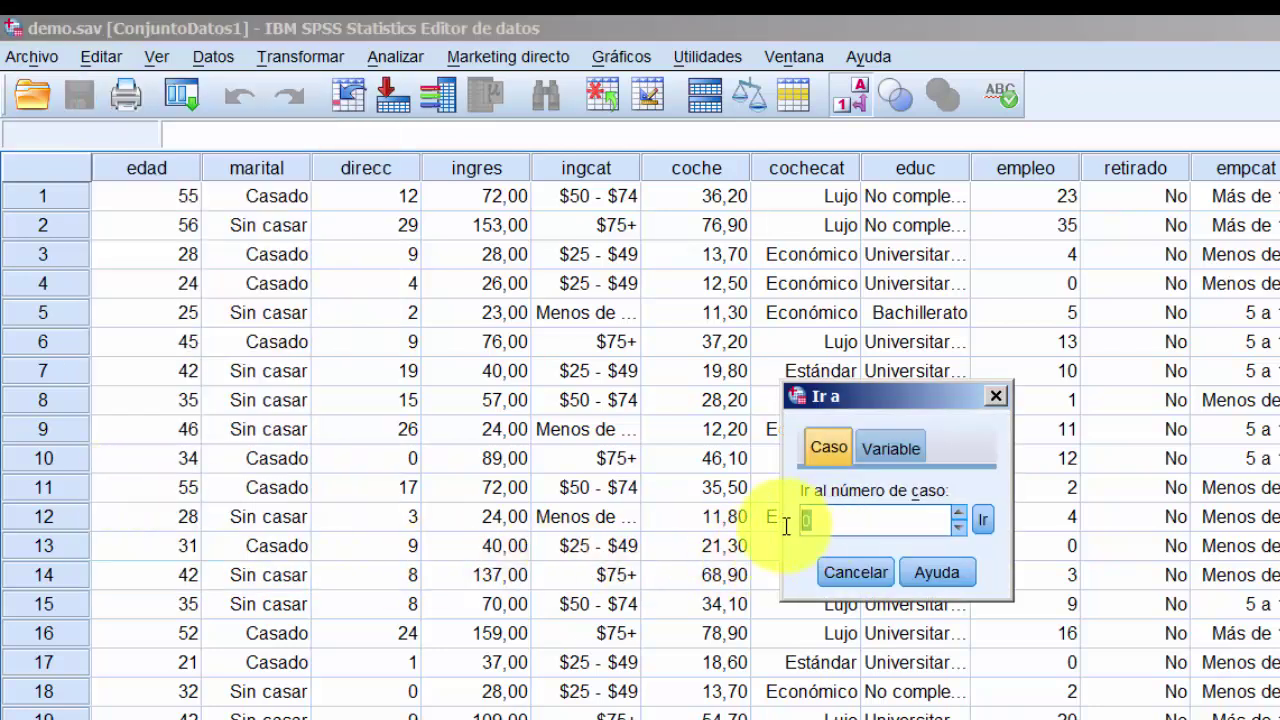
type("1500")
left_click(984, 518)
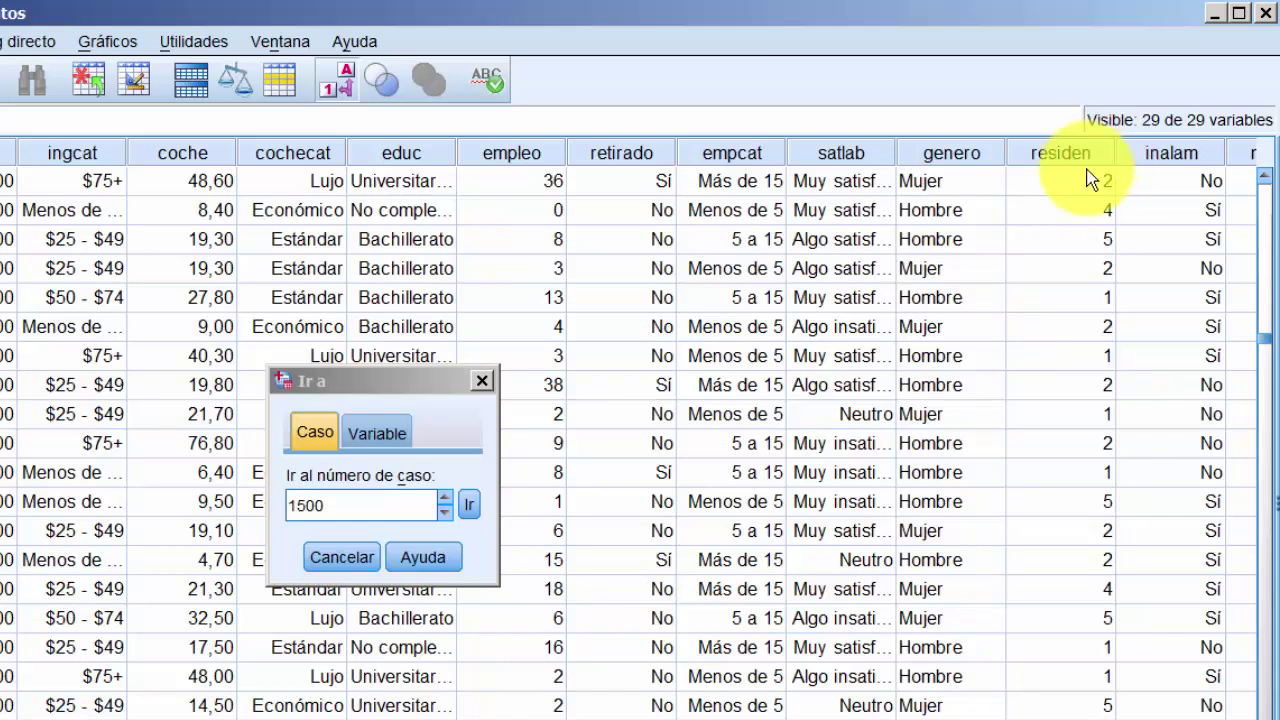
- Go to the variable noticias and close the Go To dialog
left_click(378, 432)
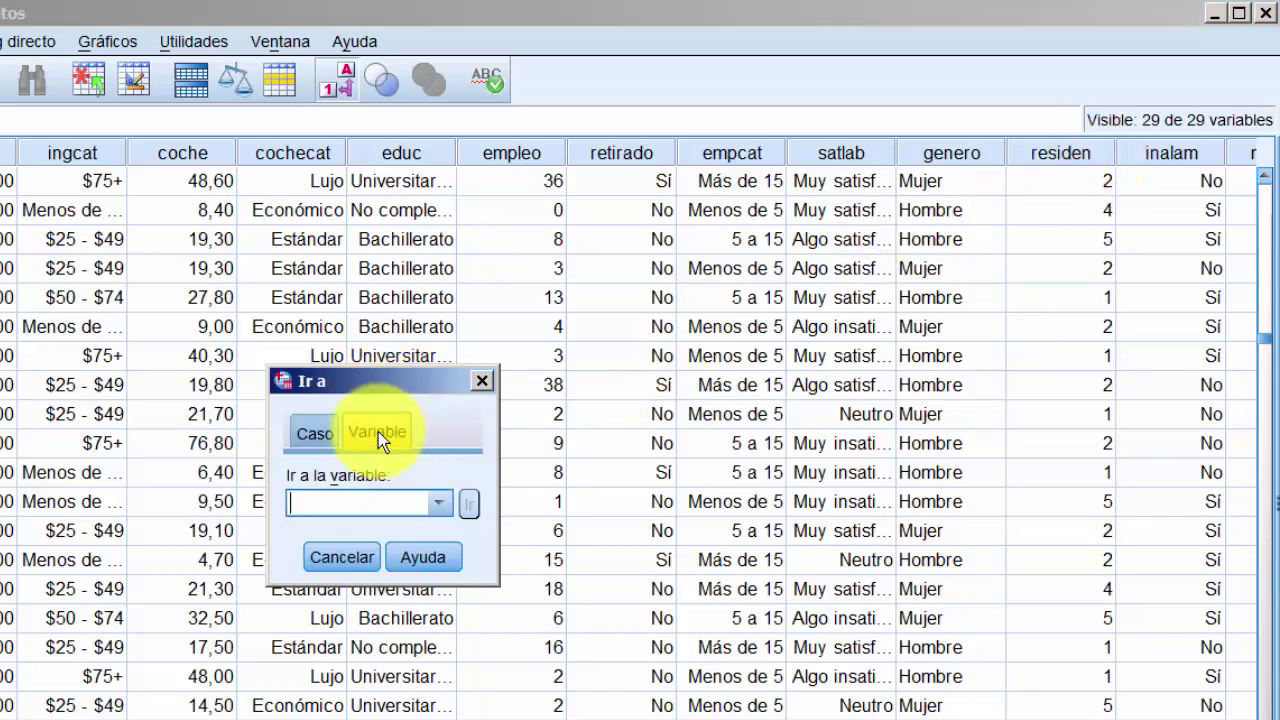
left_click(443, 507)
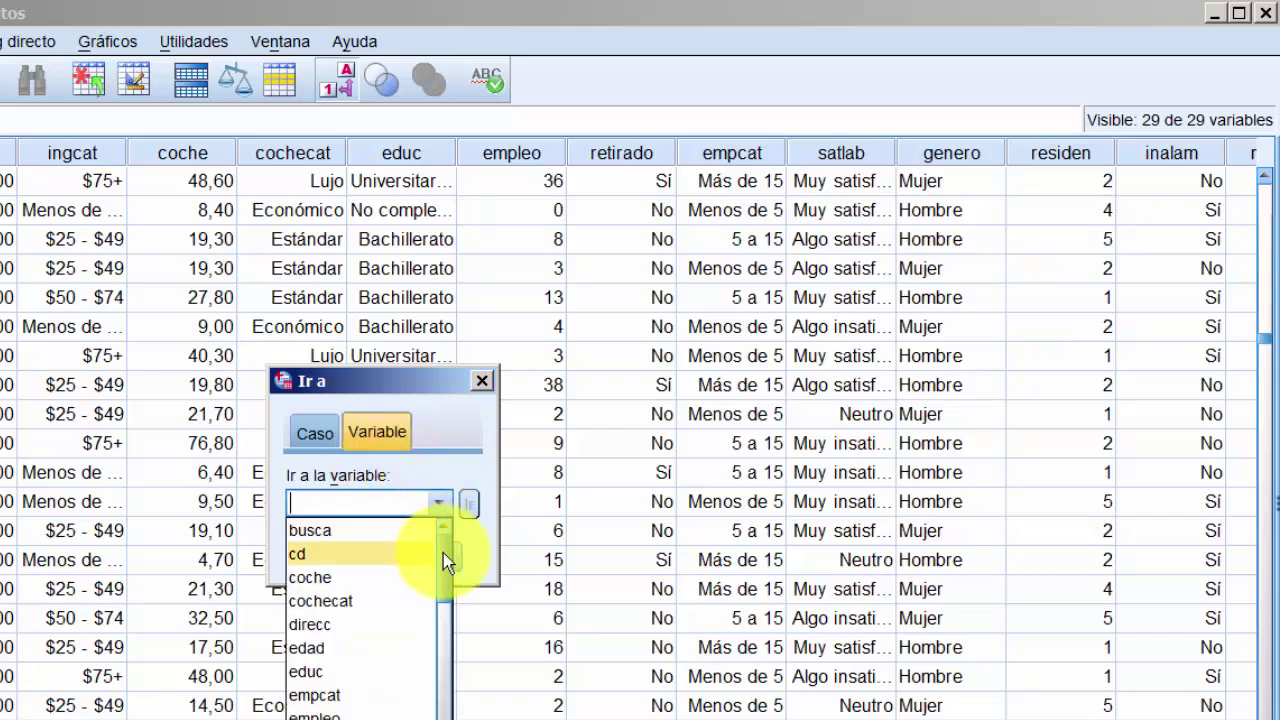
left_click_drag(443, 553, 447, 634)
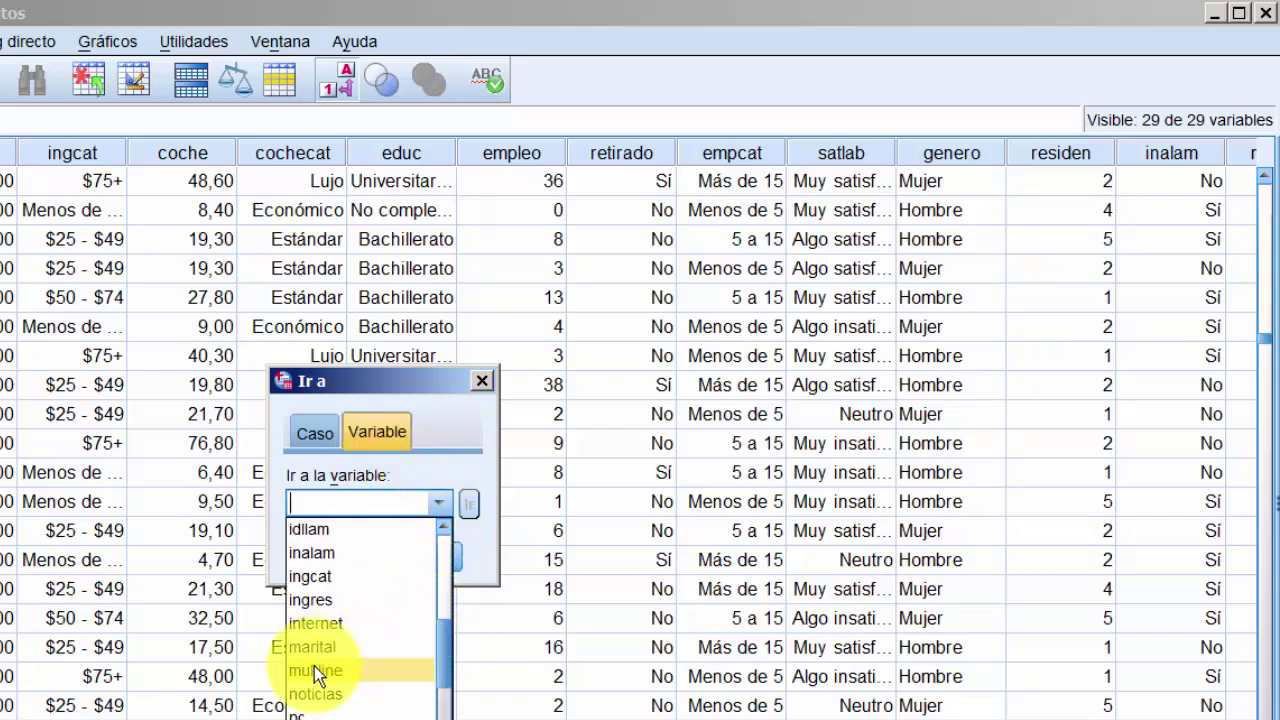
left_click(303, 694)
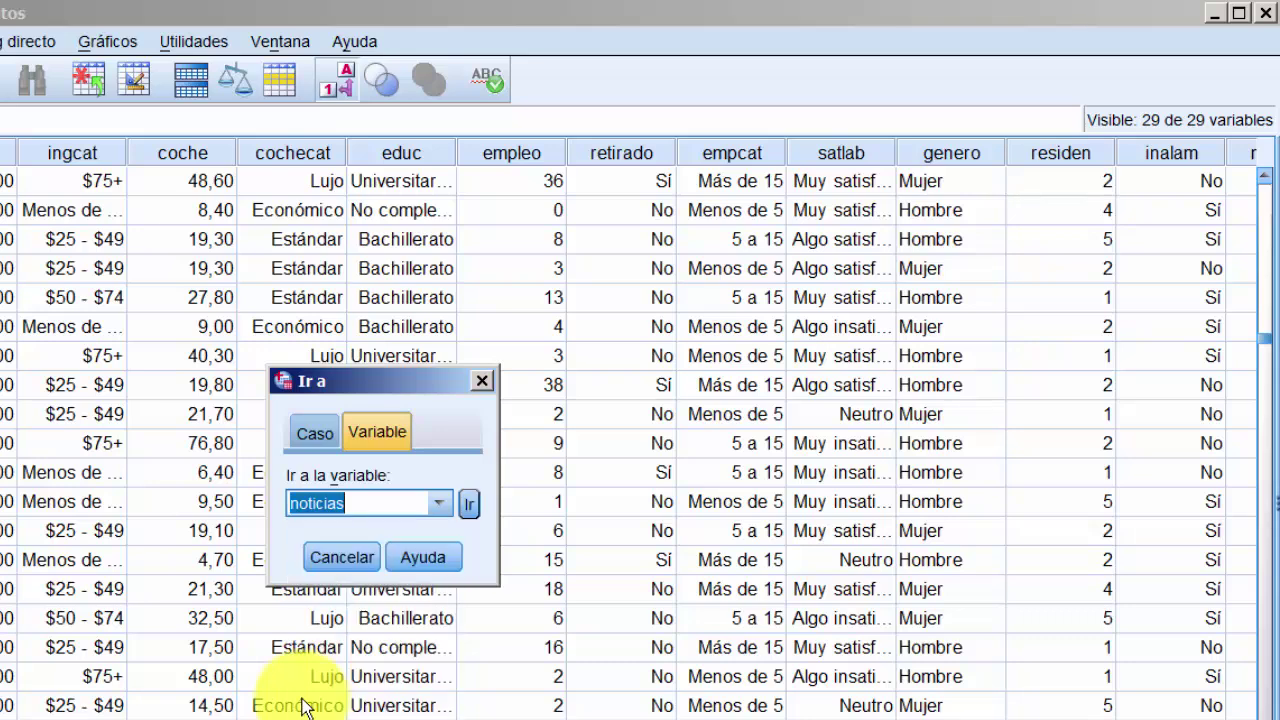
left_click(472, 507)
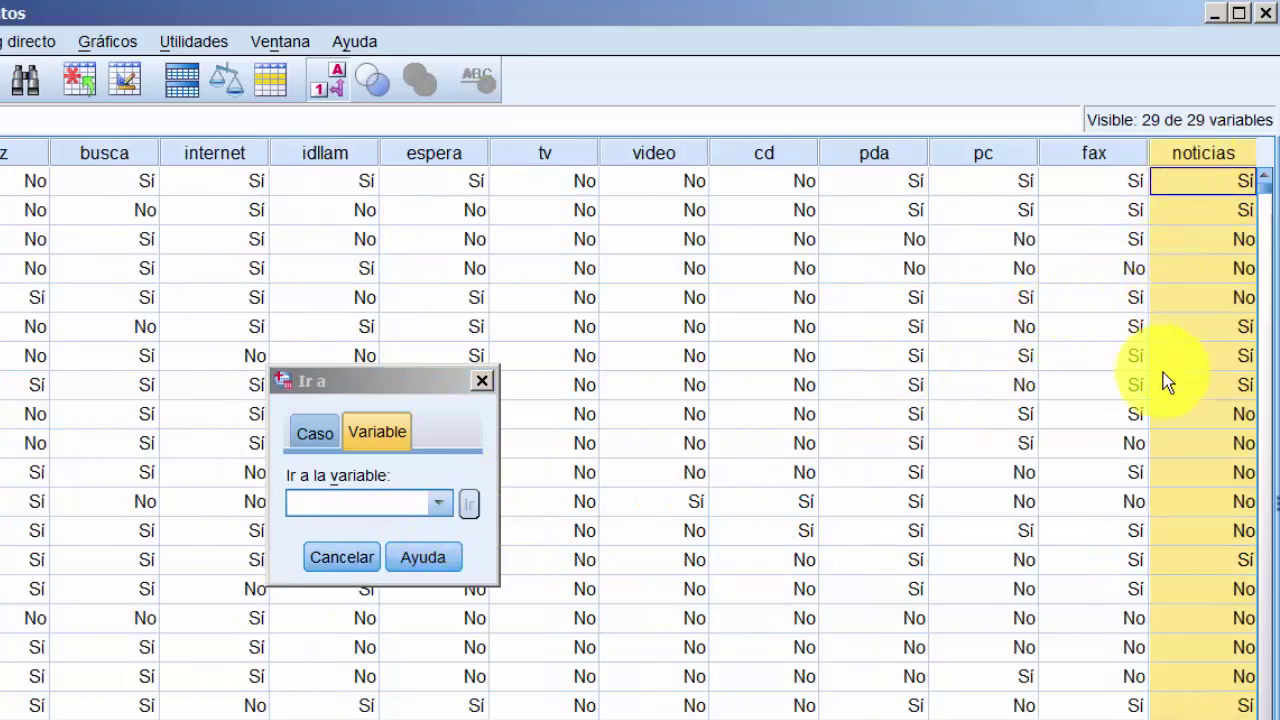
left_click(405, 381)
left_click(482, 381)
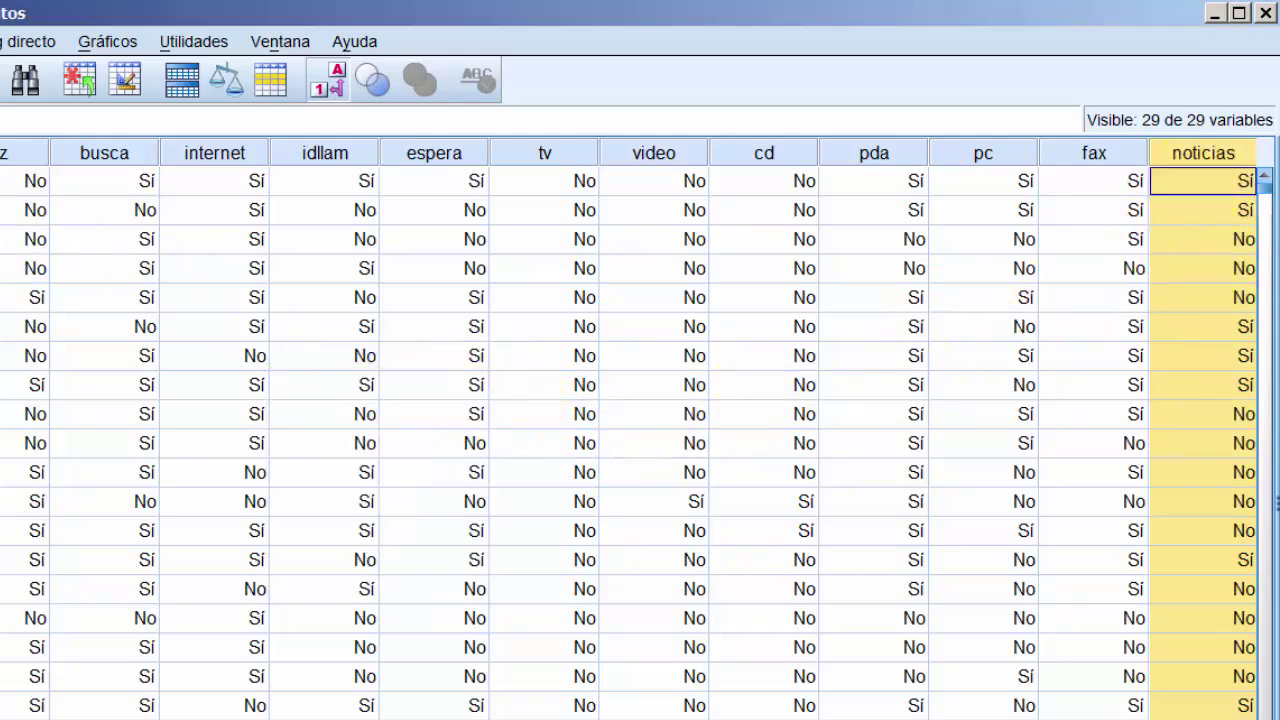
- Review the program options for language, viewer, data, currency, output, charts and pivot tables, and accept the dialog
left_click(101, 41)
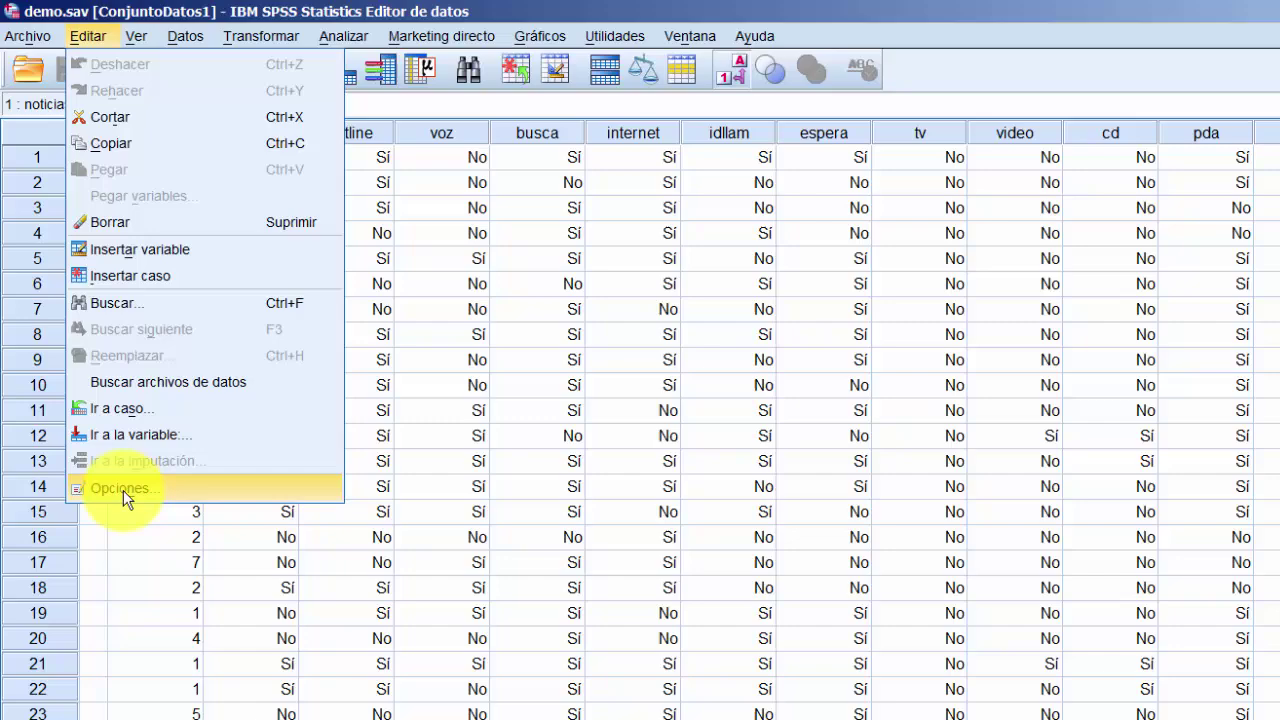
left_click(140, 562)
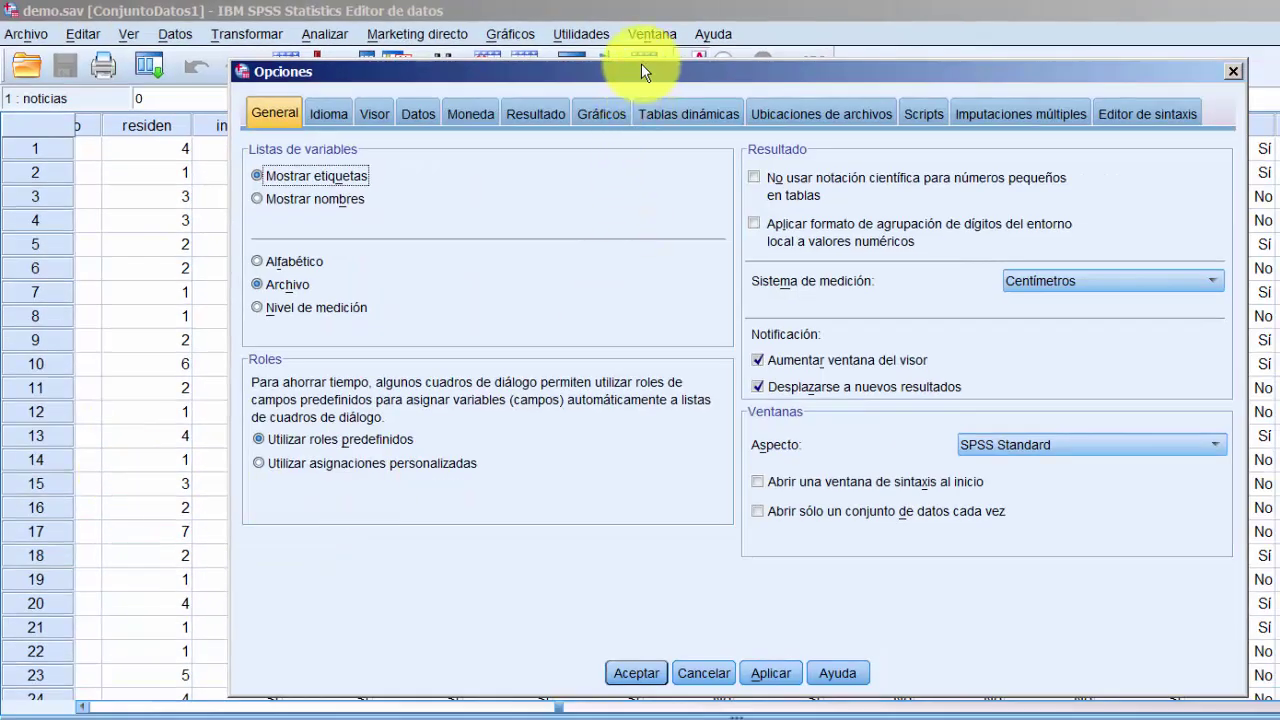
left_click_drag(641, 78, 522, 72)
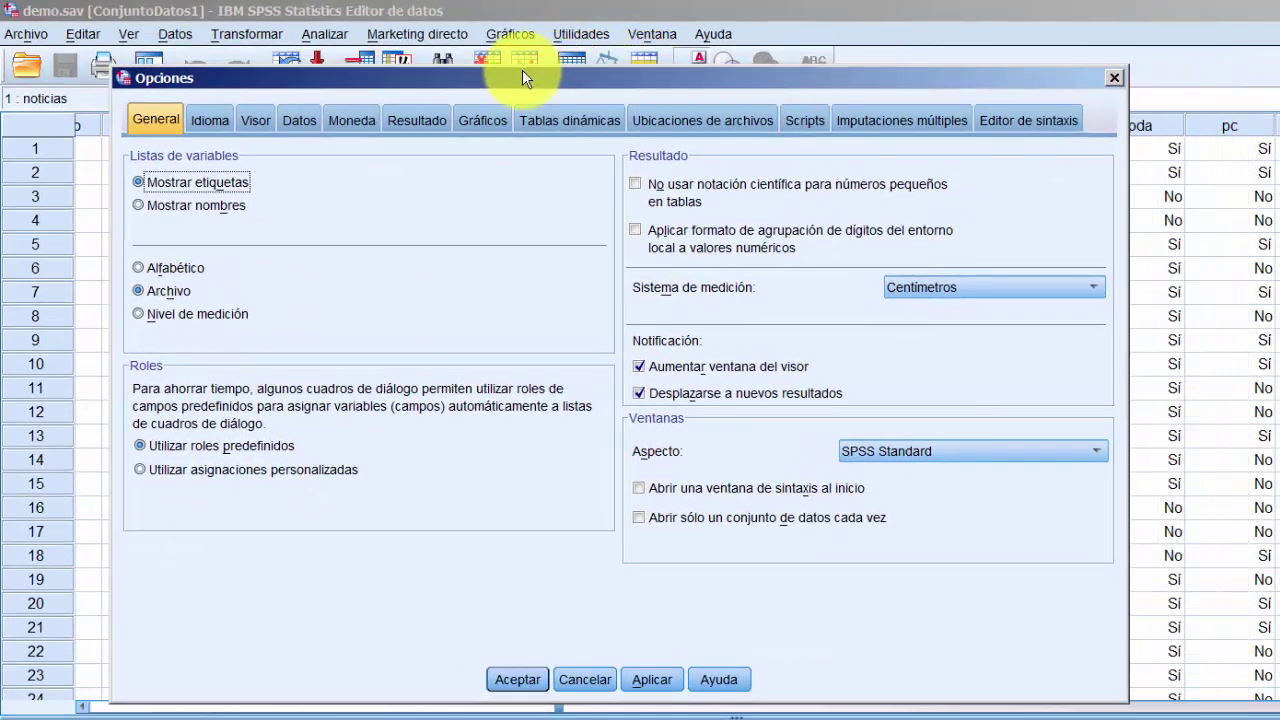
left_click(218, 122)
left_click(262, 118)
left_click(298, 118)
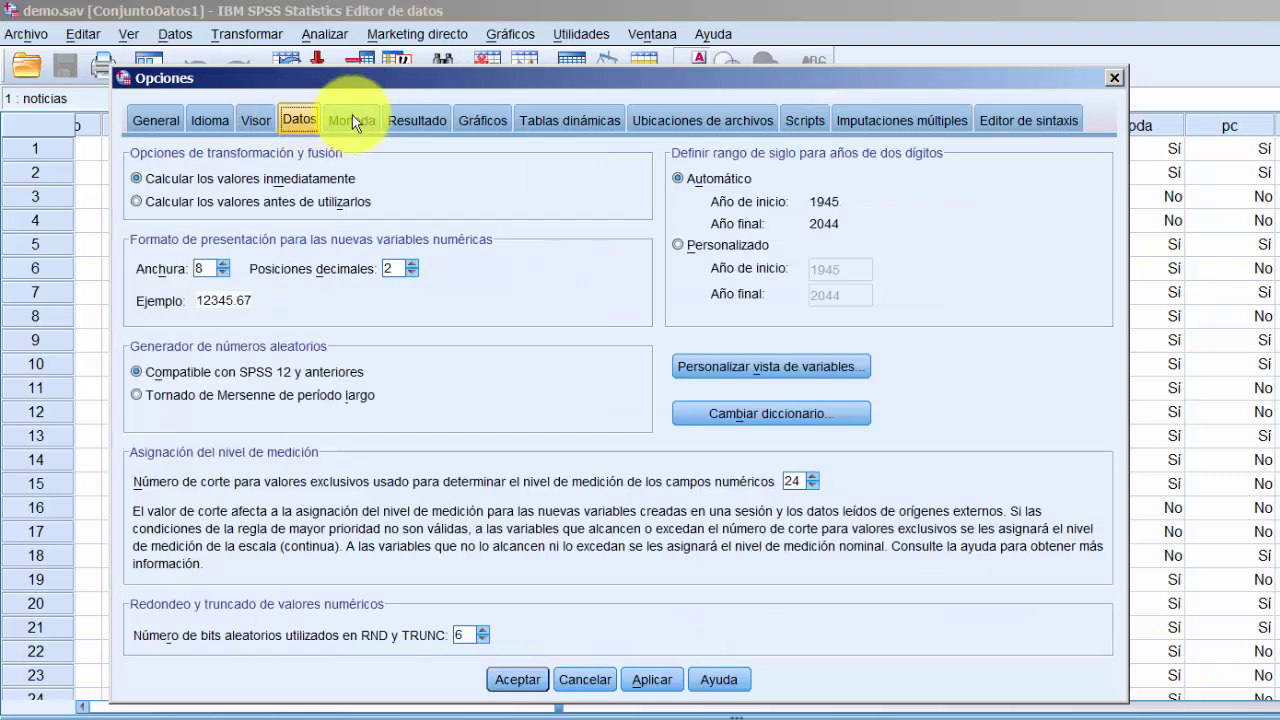
left_click(352, 115)
left_click(412, 117)
left_click(479, 122)
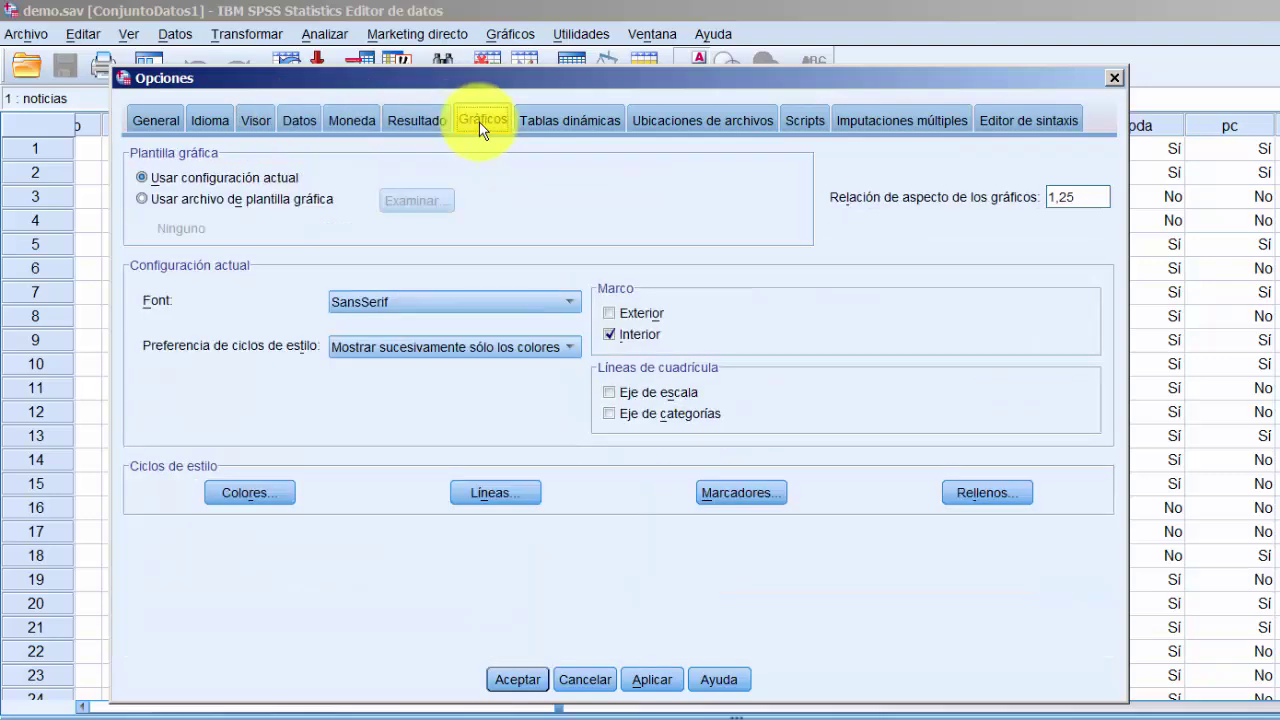
left_click(570, 120)
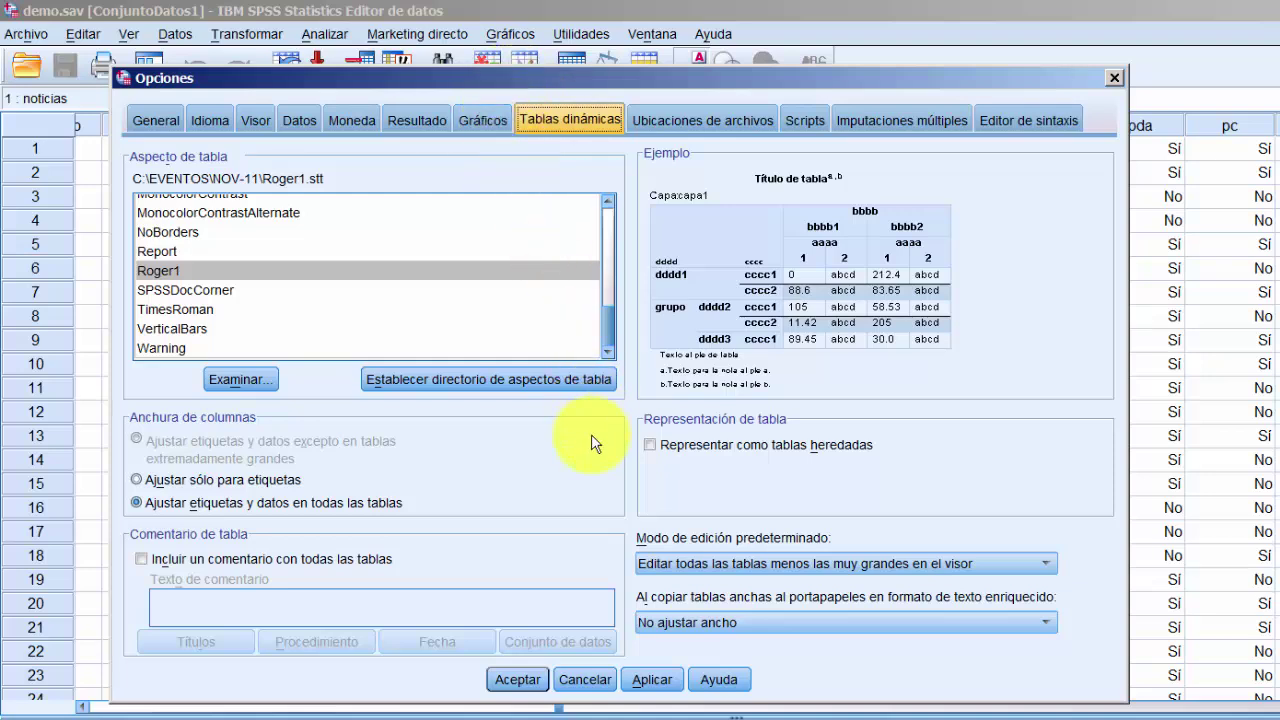
left_click(521, 681)
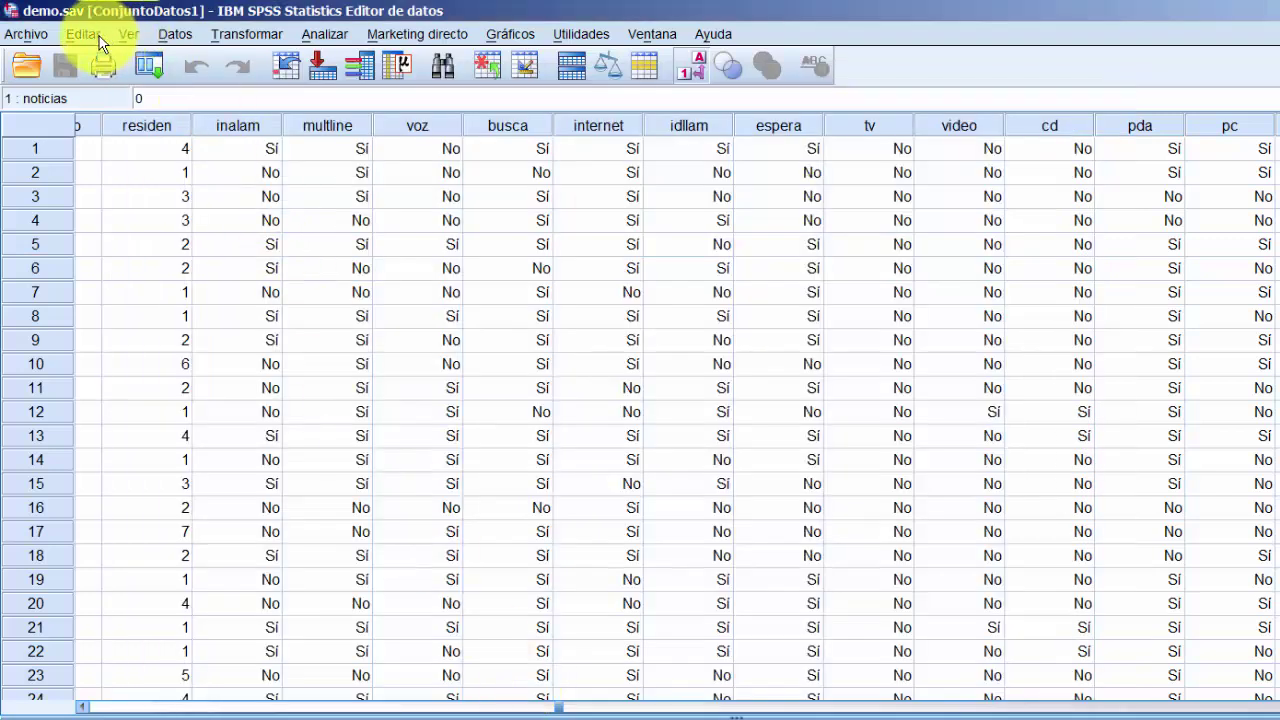
left_click(125, 34)
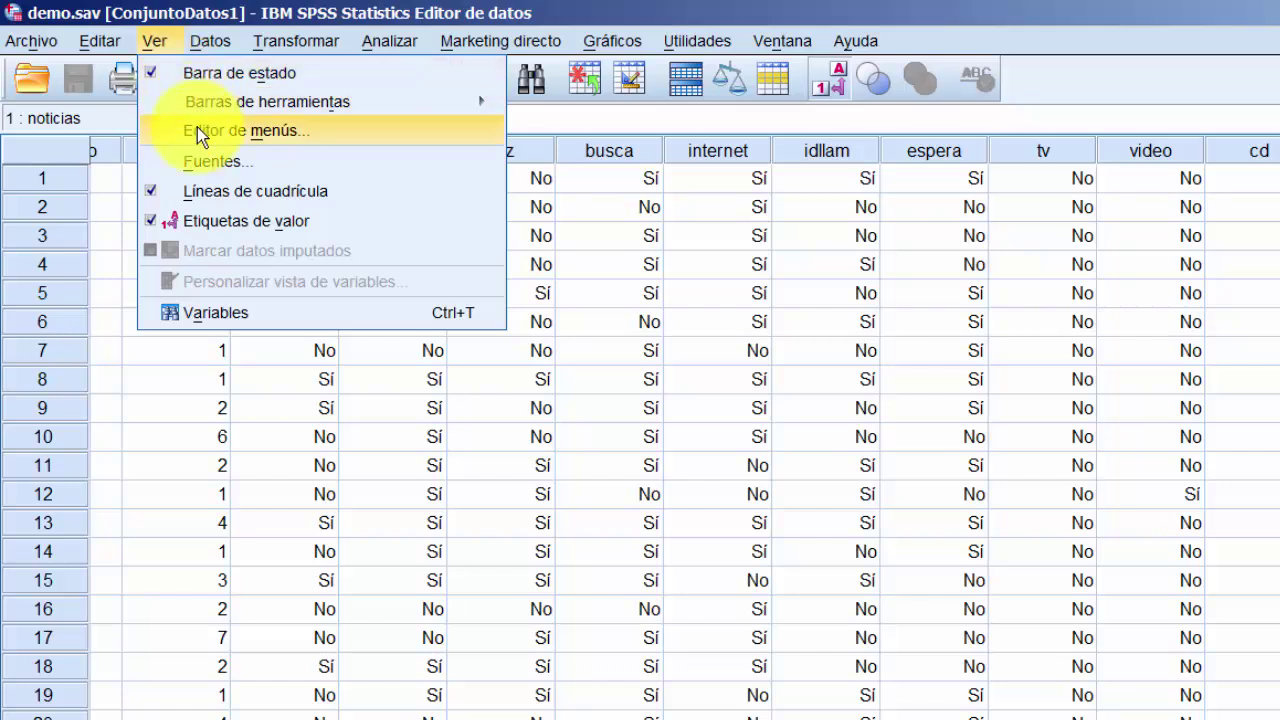
mouse_move(225, 100)
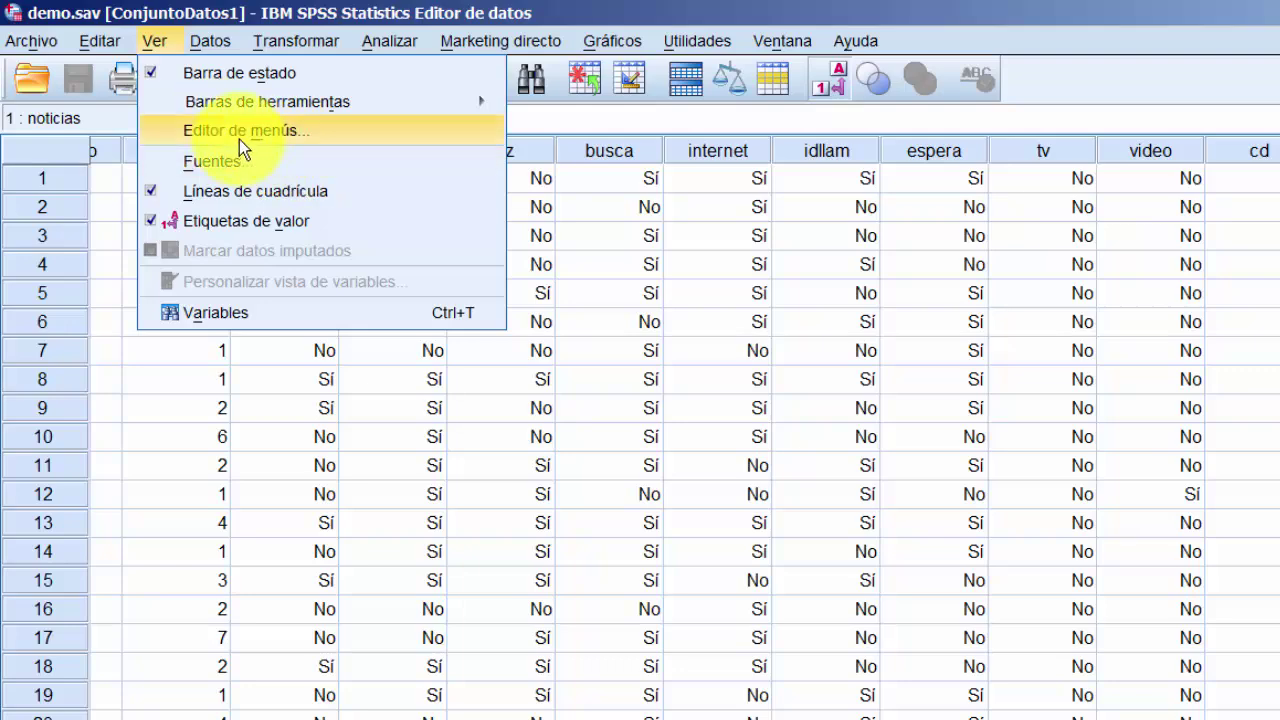
mouse_move(350, 48)
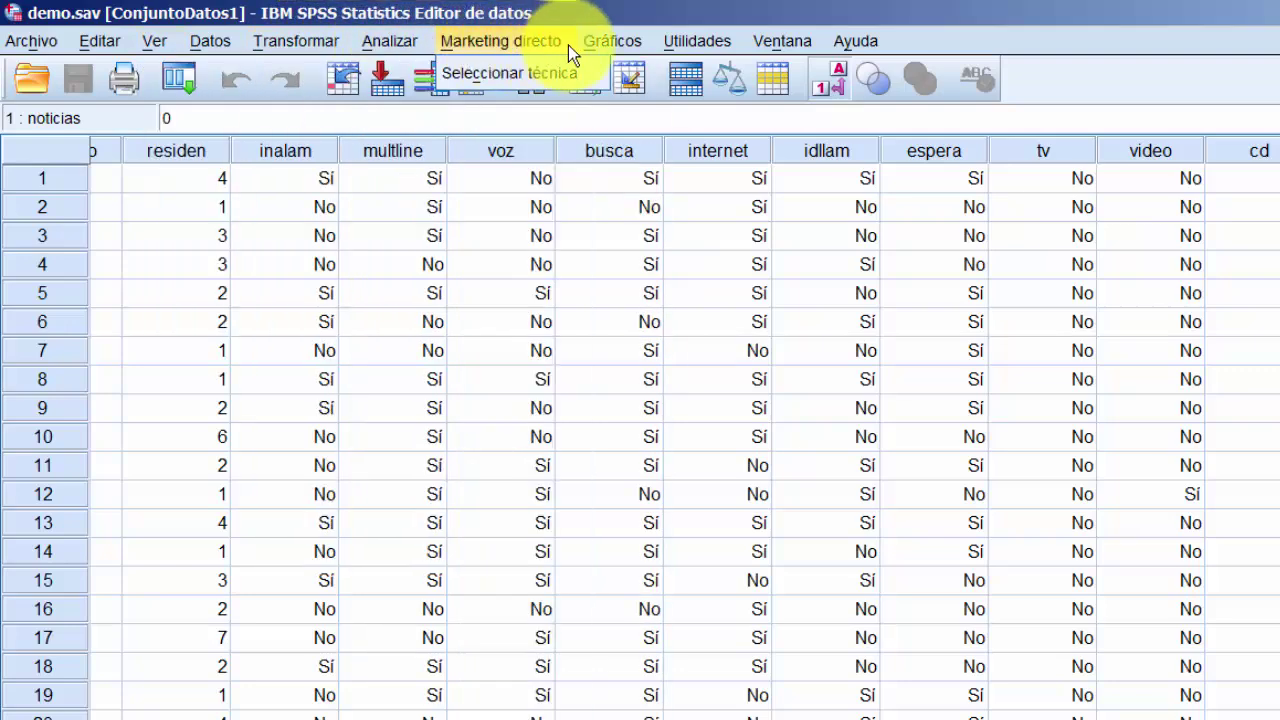
mouse_move(766, 41)
mouse_move(856, 41)
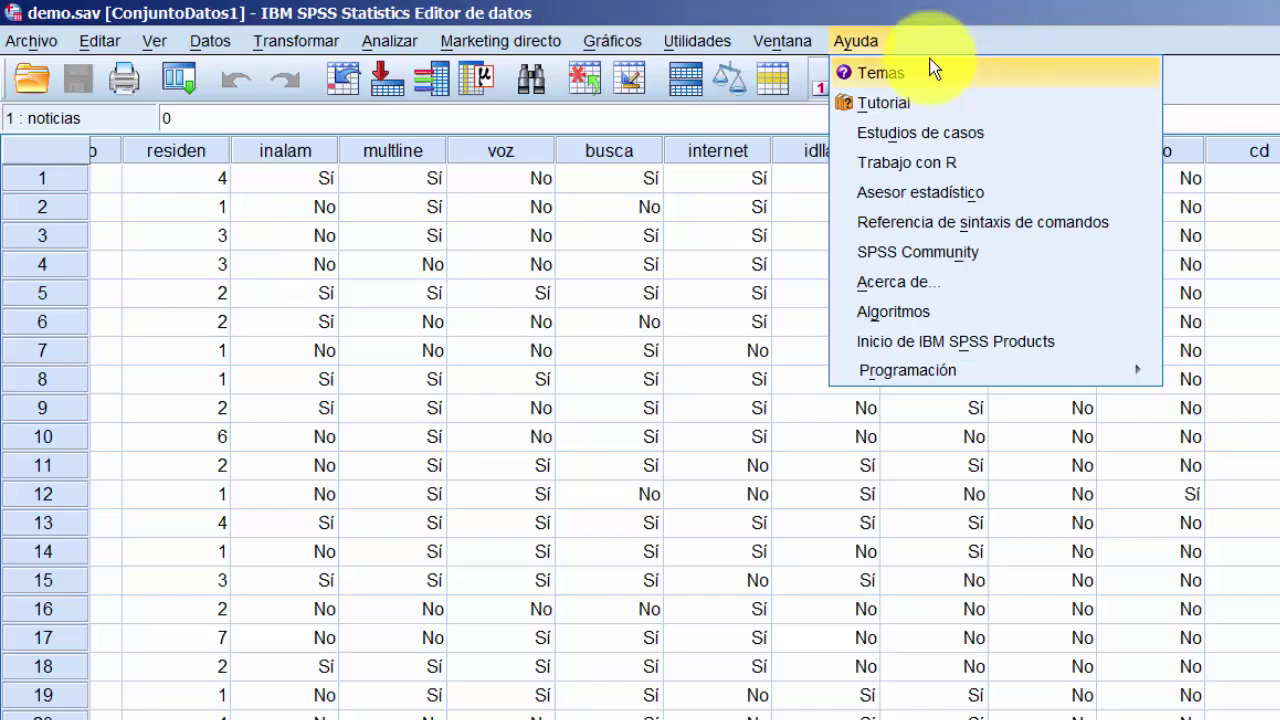
mouse_move(210, 40)
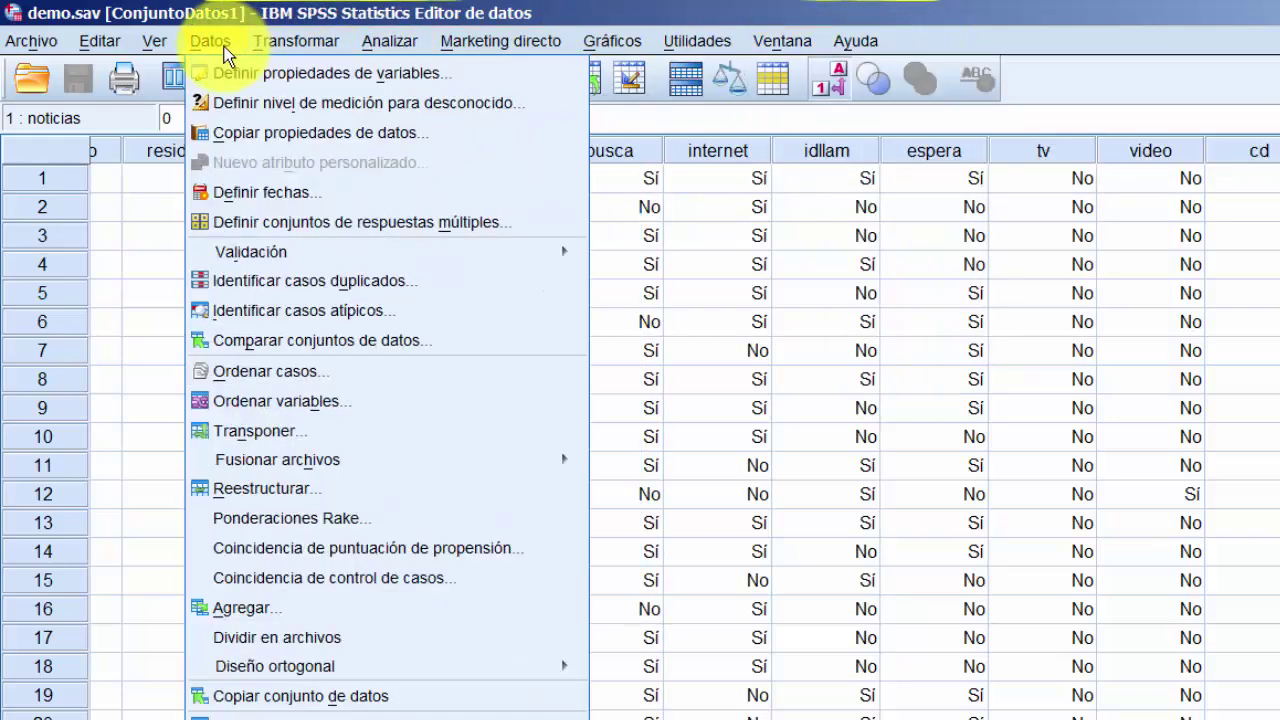
mouse_move(156, 53)
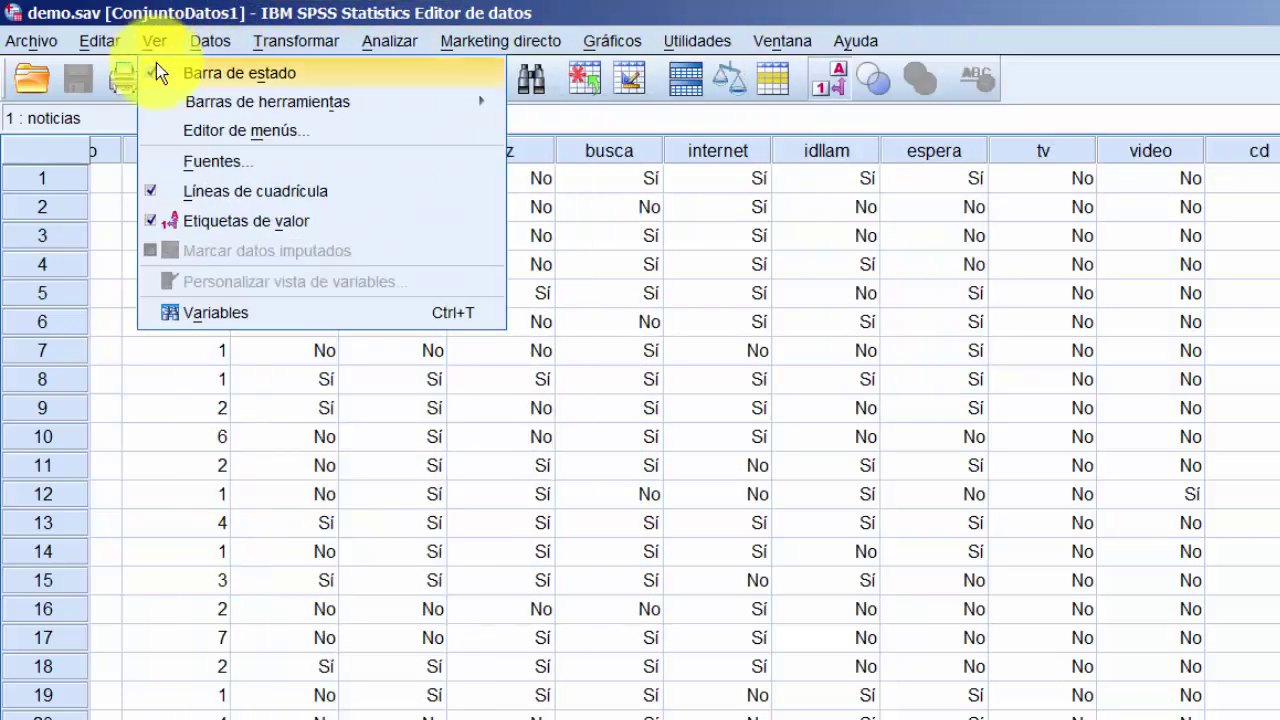
- Turn the data grid lines off and back on, and switch to the variable view
left_click(218, 193)
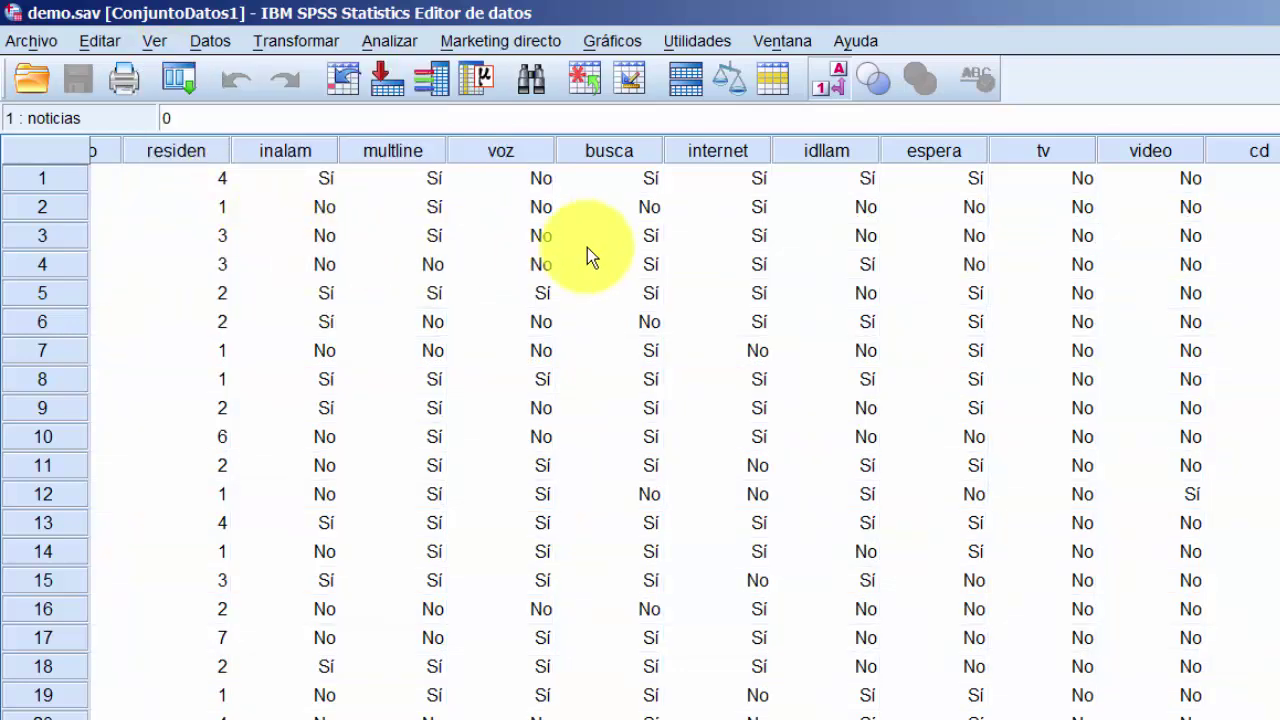
left_click(157, 42)
left_click(166, 191)
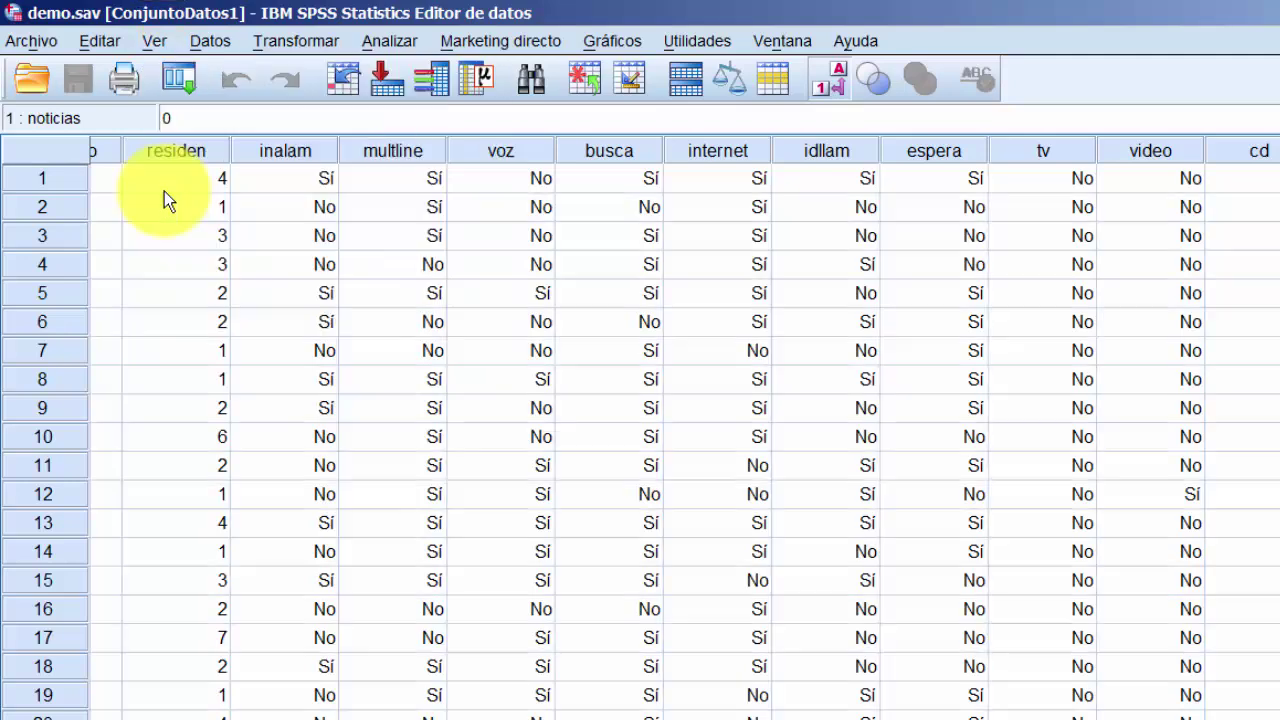
left_click(156, 42)
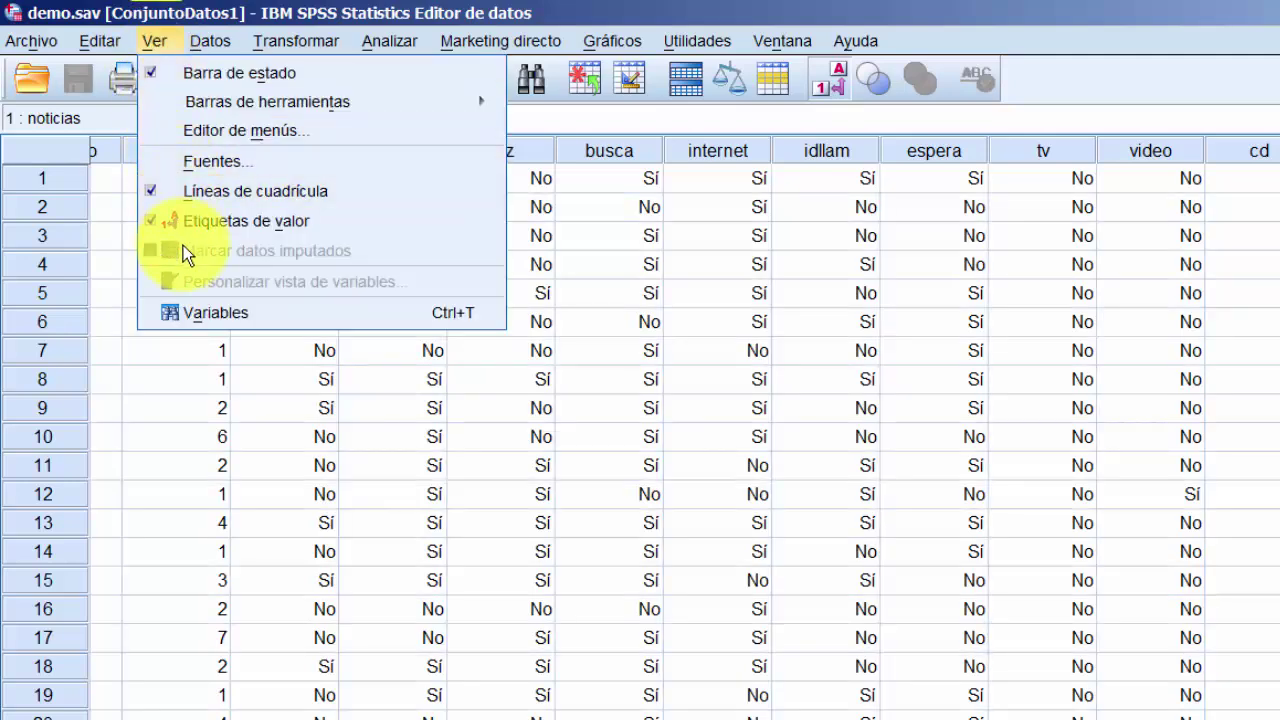
left_click(199, 317)
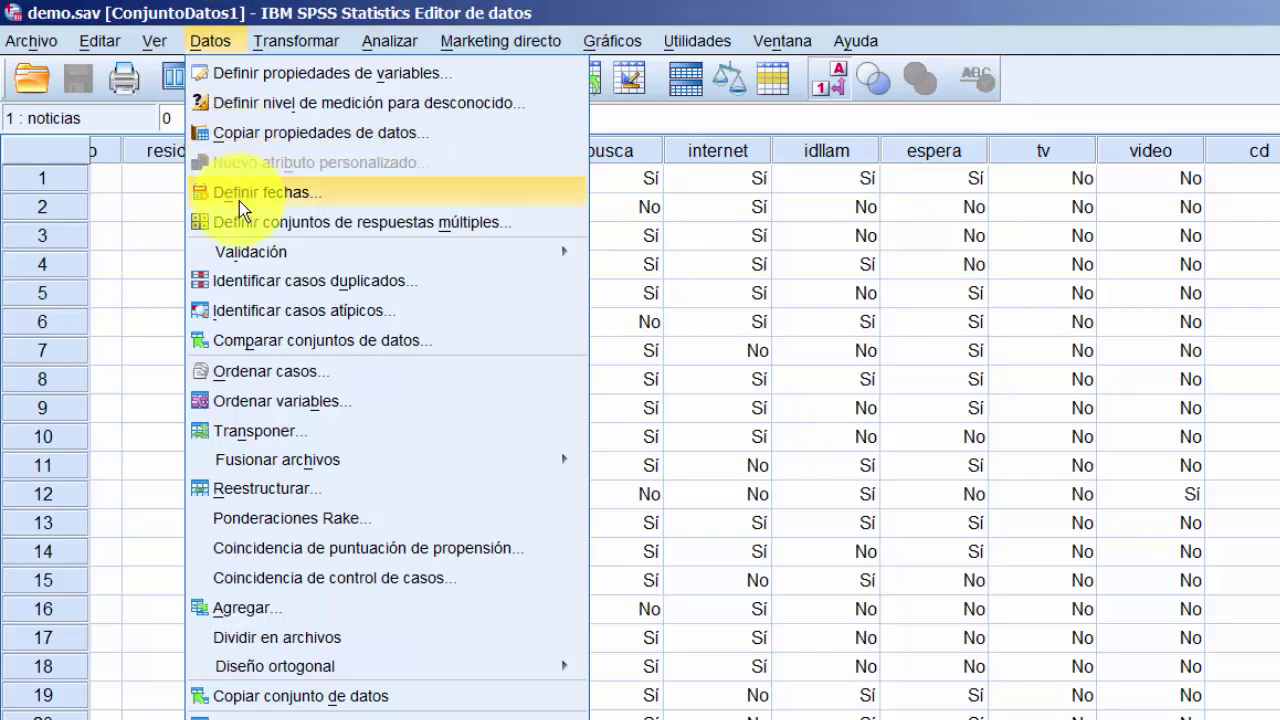
mouse_move(246, 262)
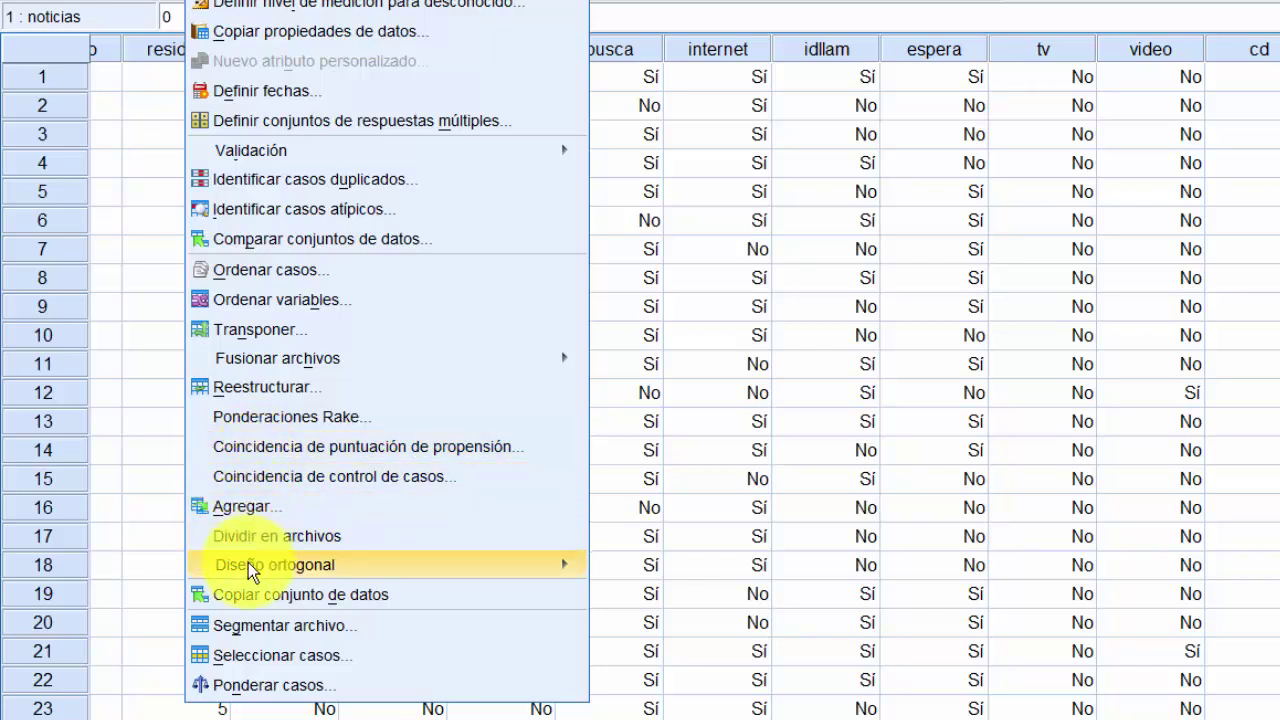
mouse_move(252, 575)
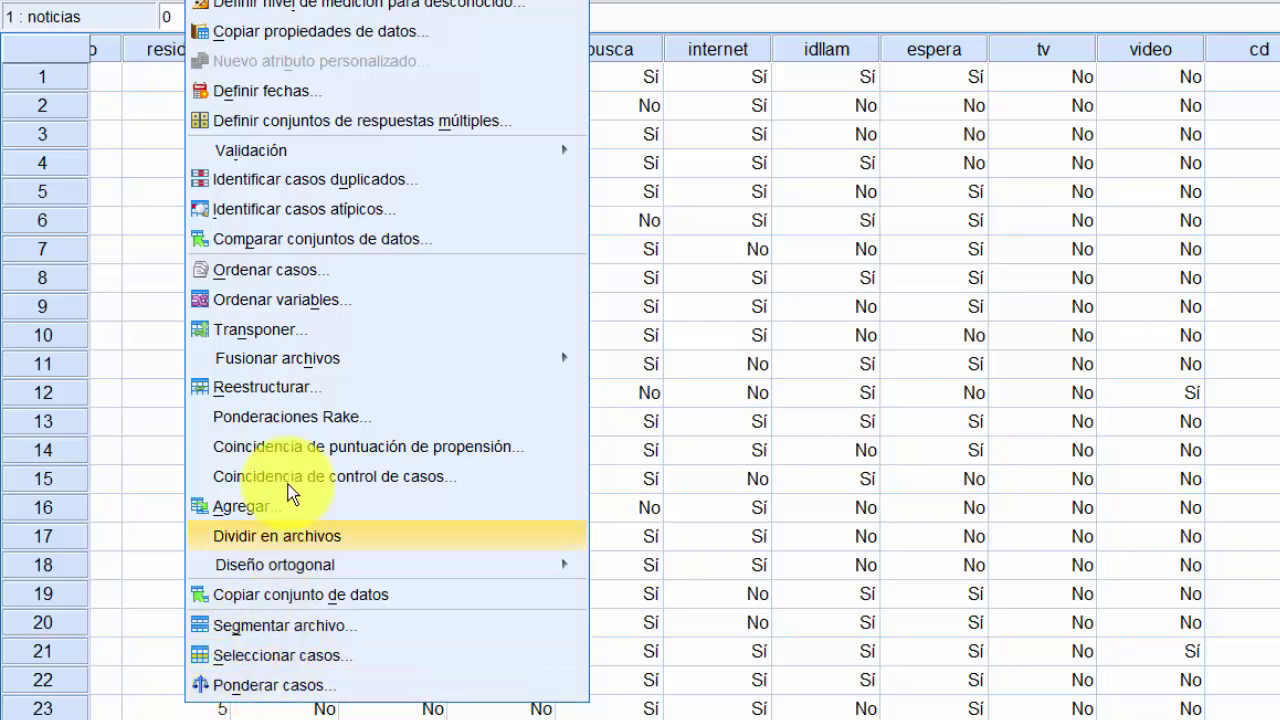
- Build the numeric expression direcc + edad in the Calcular variable dialog and cancel it
mouse_move(300, 0)
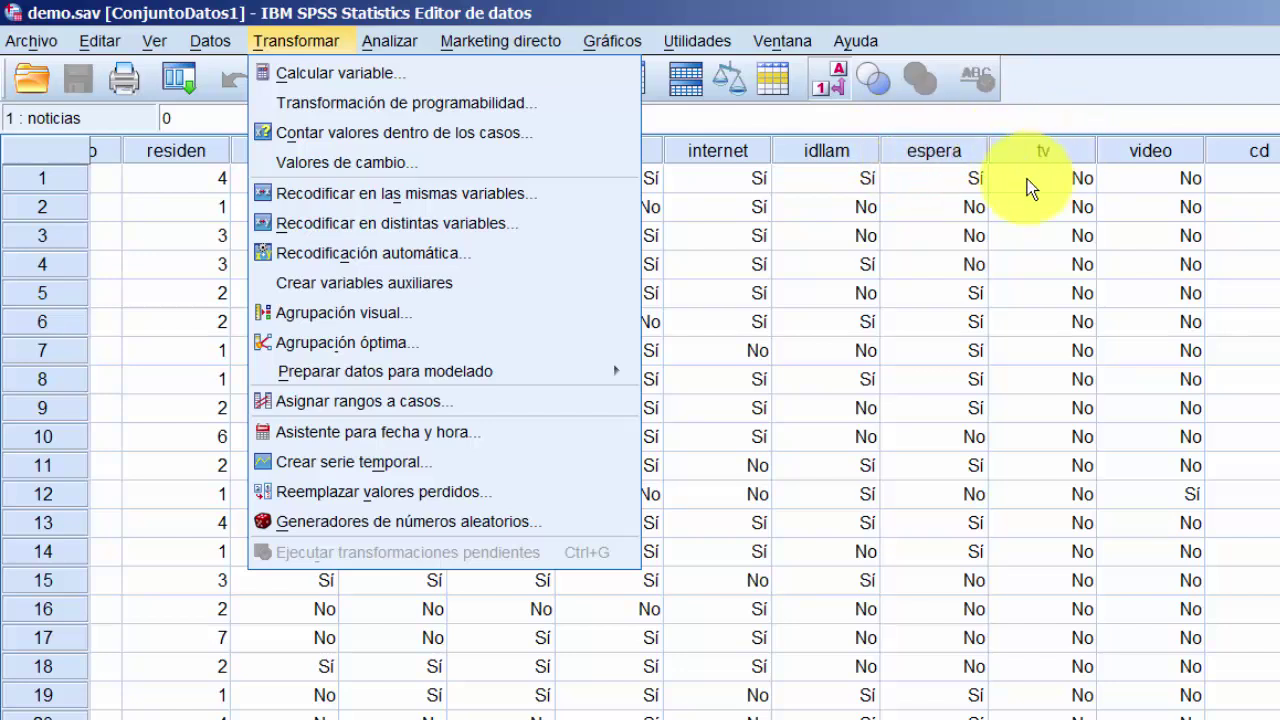
left_click(314, 78)
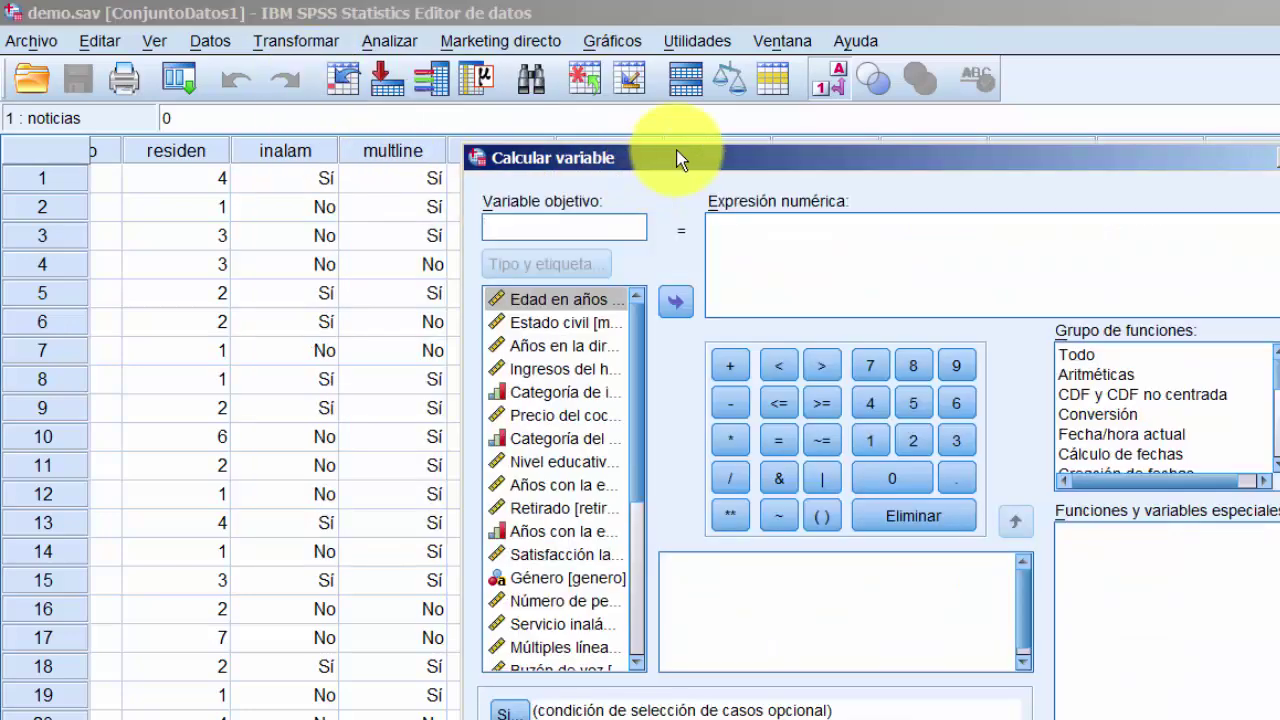
left_click_drag(655, 157, 615, 125)
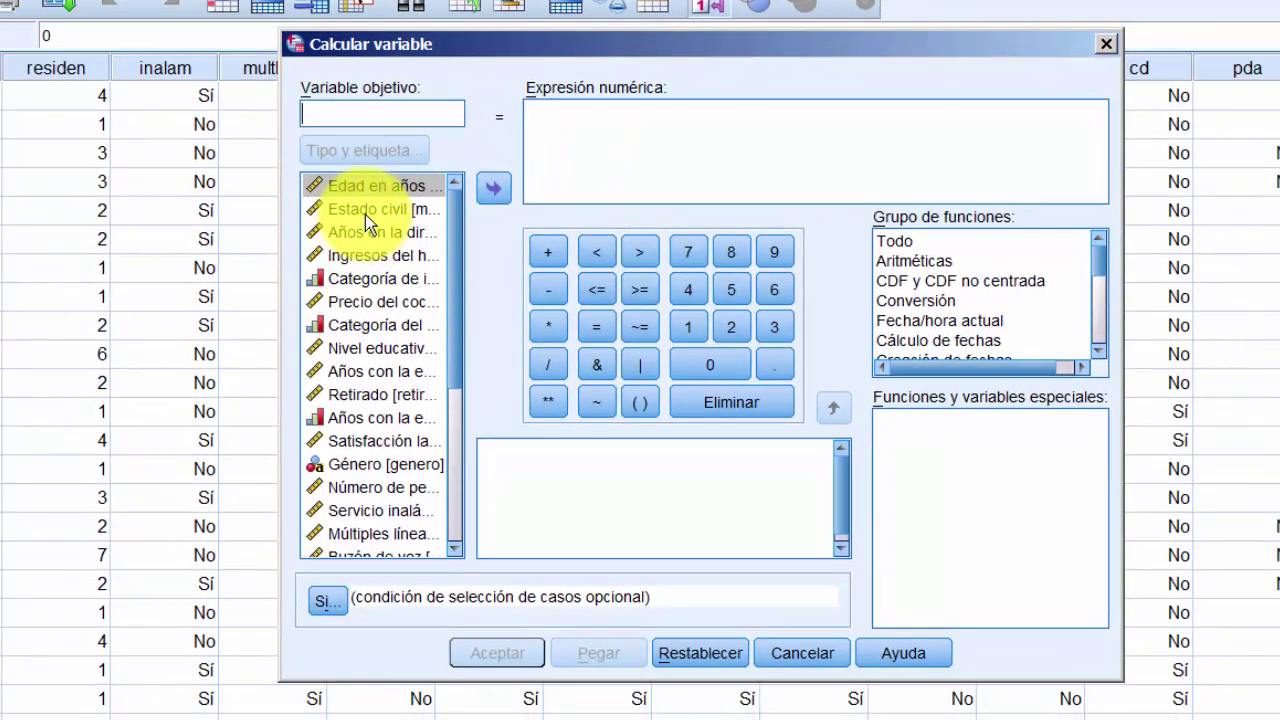
left_click(365, 232)
left_click(491, 187)
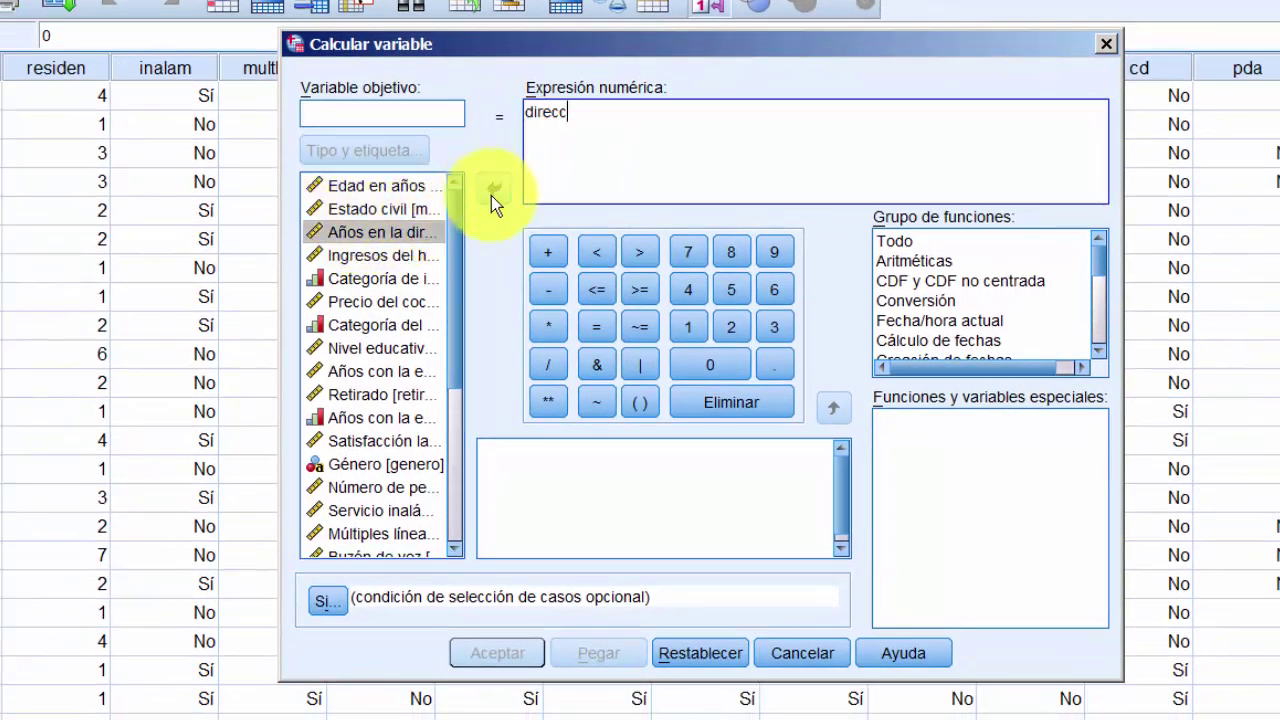
left_click(555, 258)
left_click(335, 188)
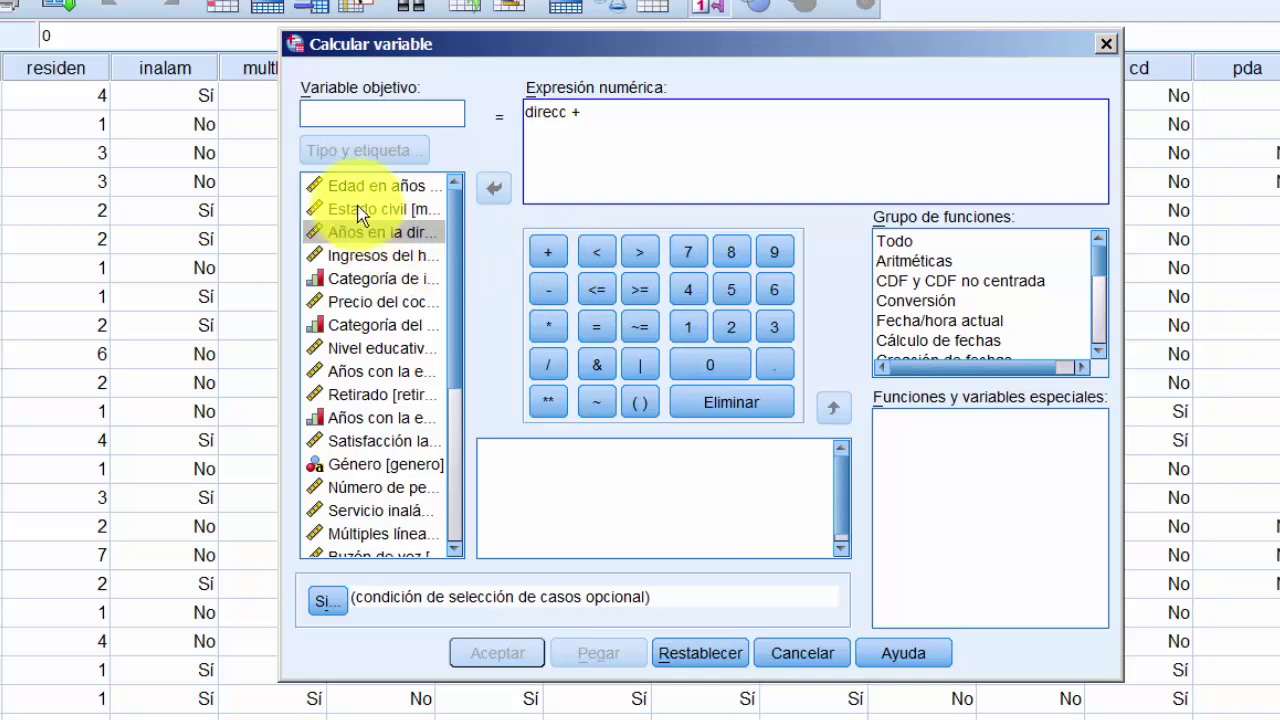
left_click(491, 188)
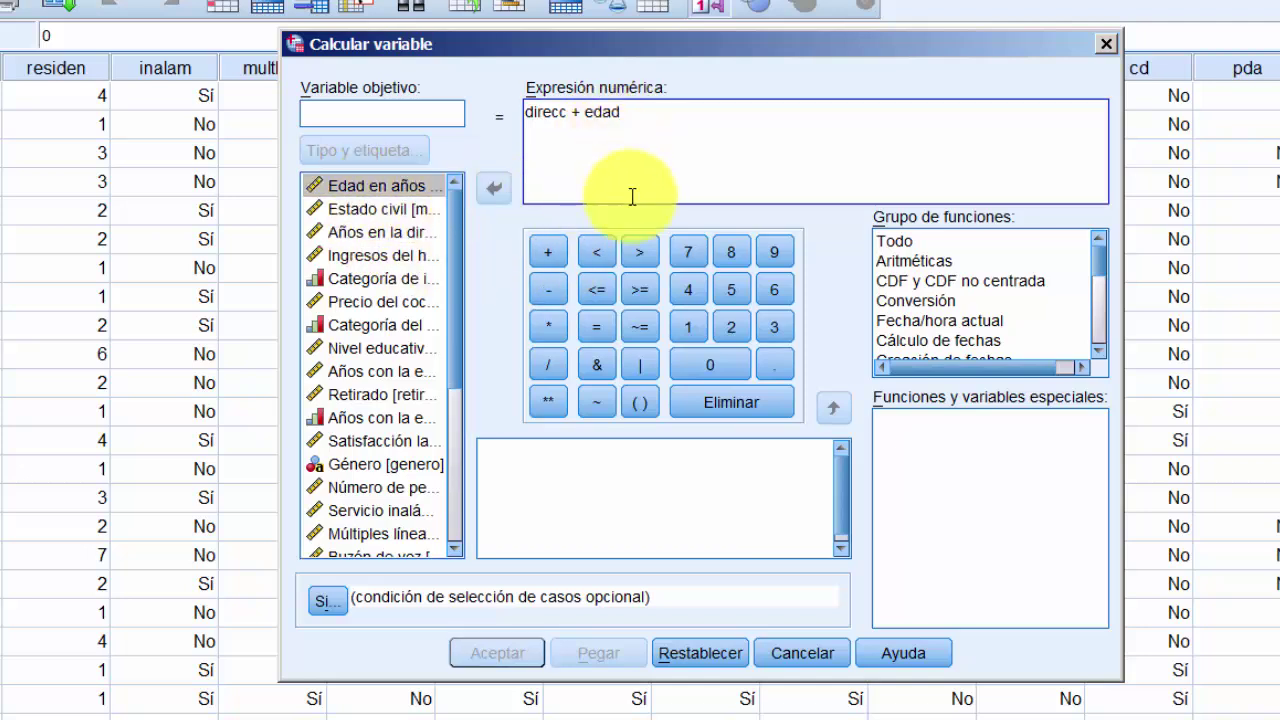
left_click(802, 655)
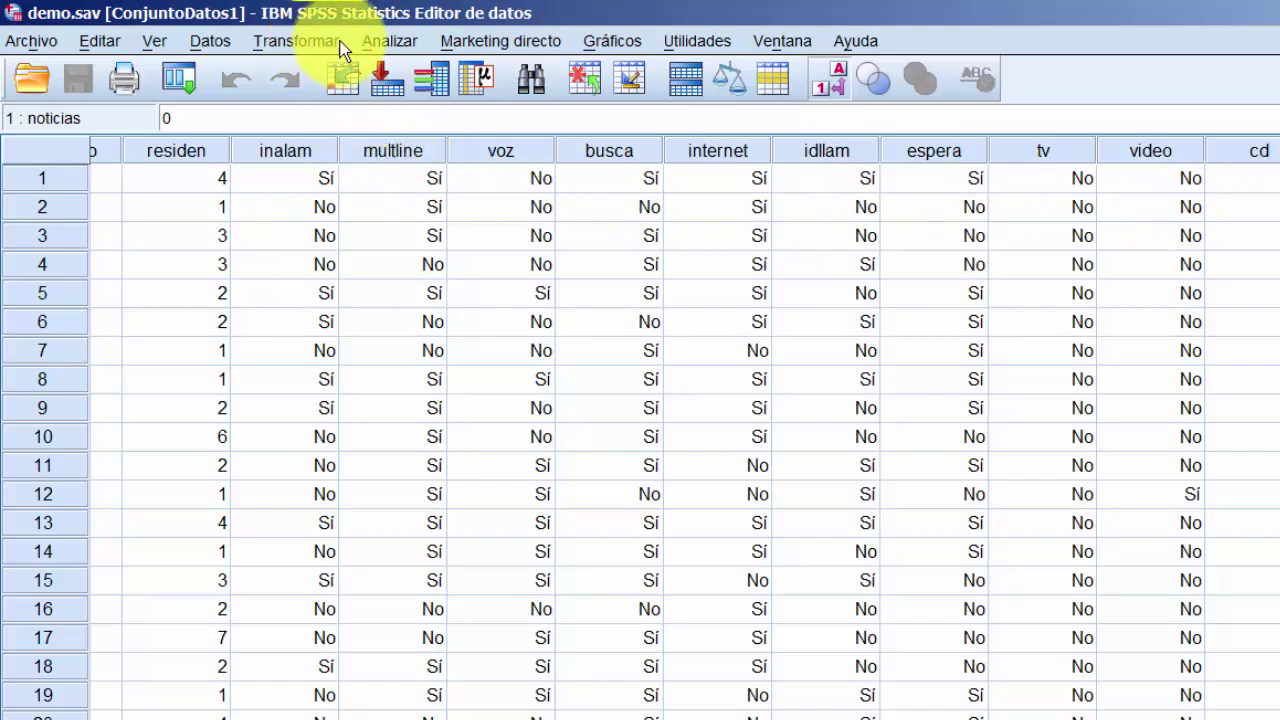
- Examine the available data transformations and statistical analysis procedures, including the correlation and regression options
left_click(312, 45)
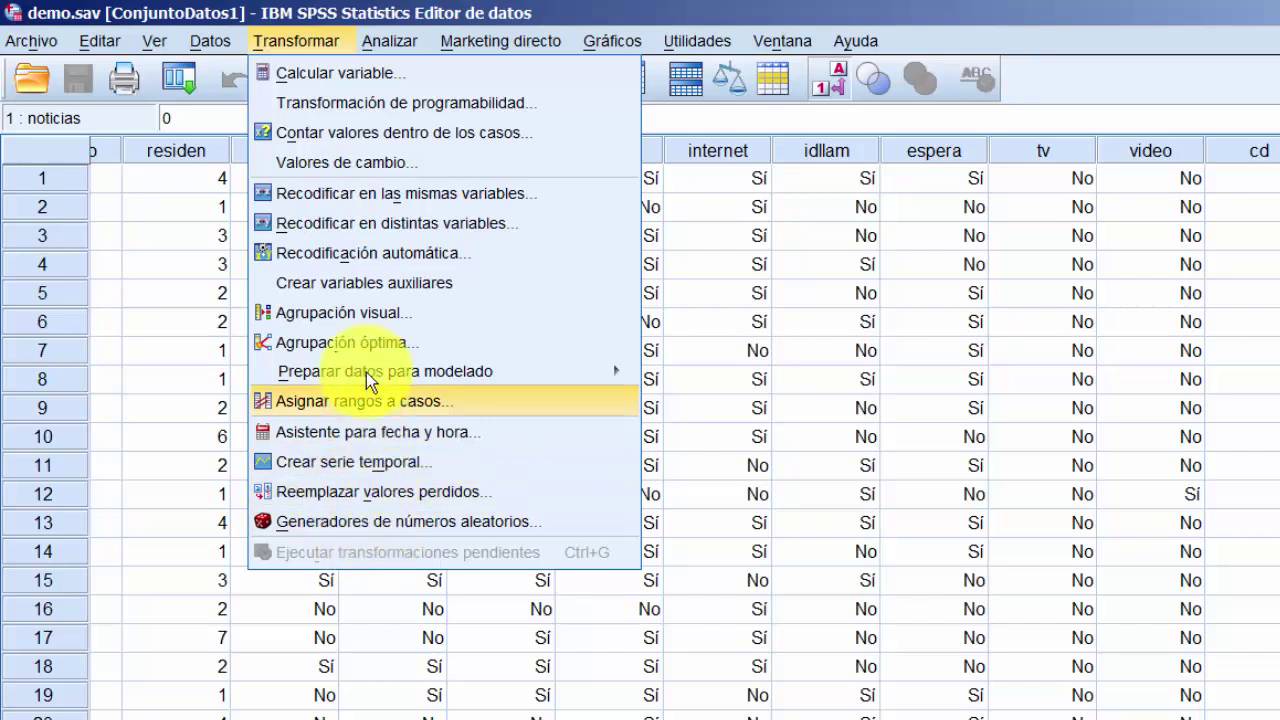
mouse_move(388, 42)
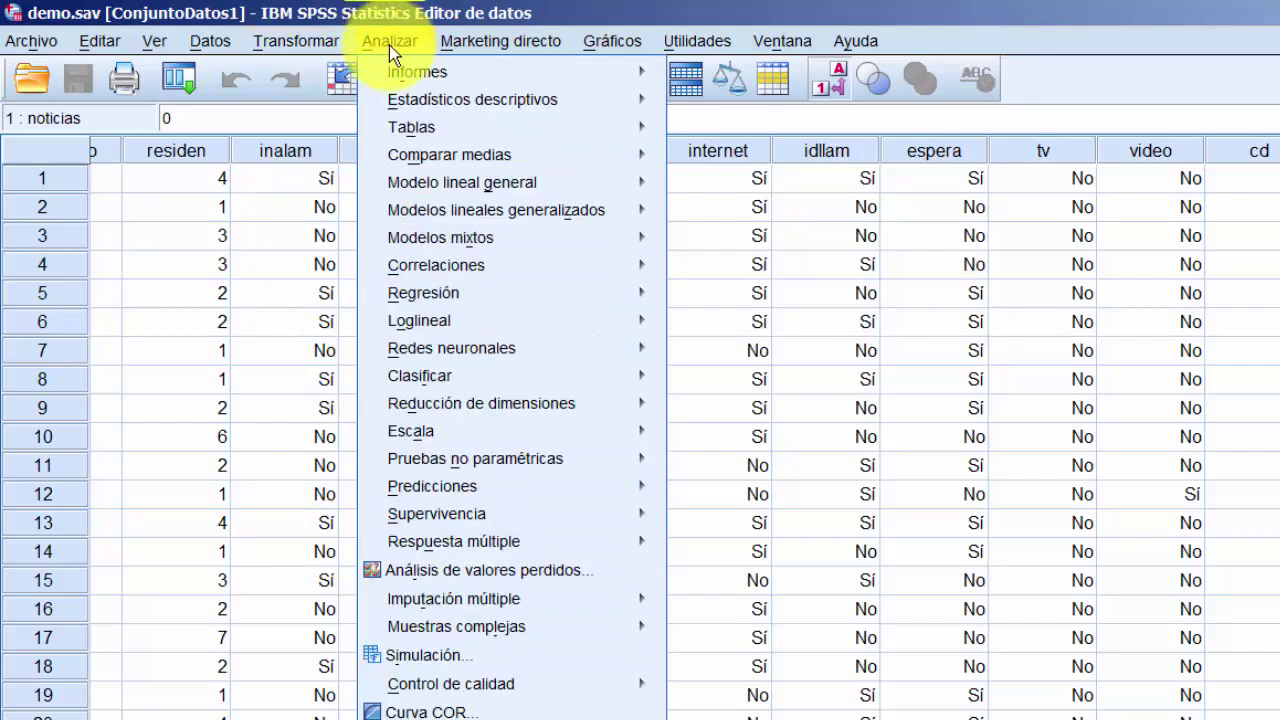
mouse_move(405, 78)
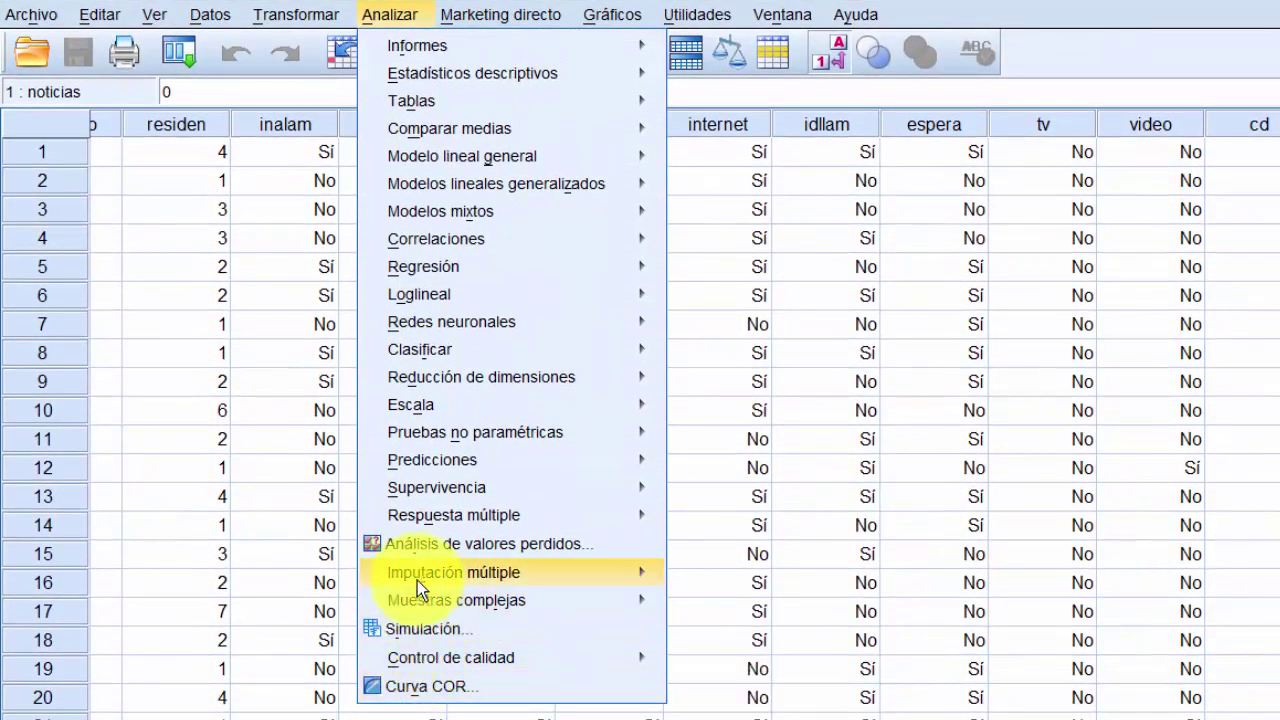
mouse_move(430, 505)
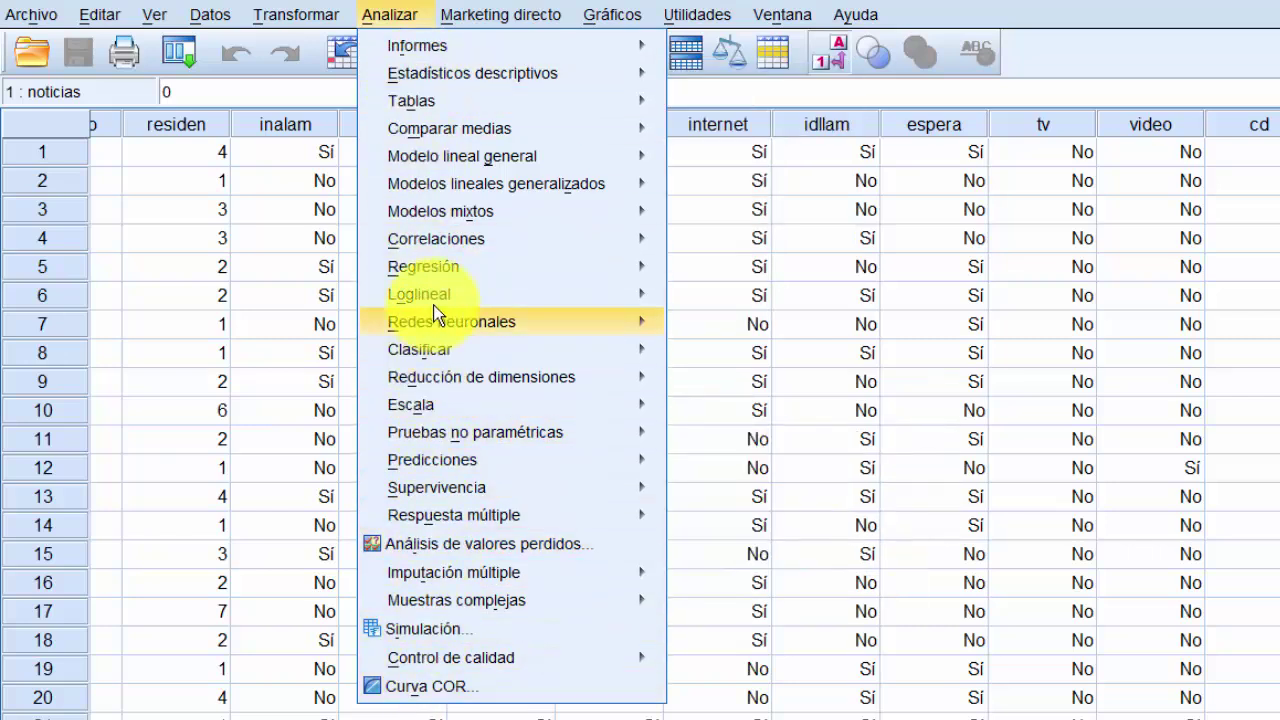
mouse_move(425, 239)
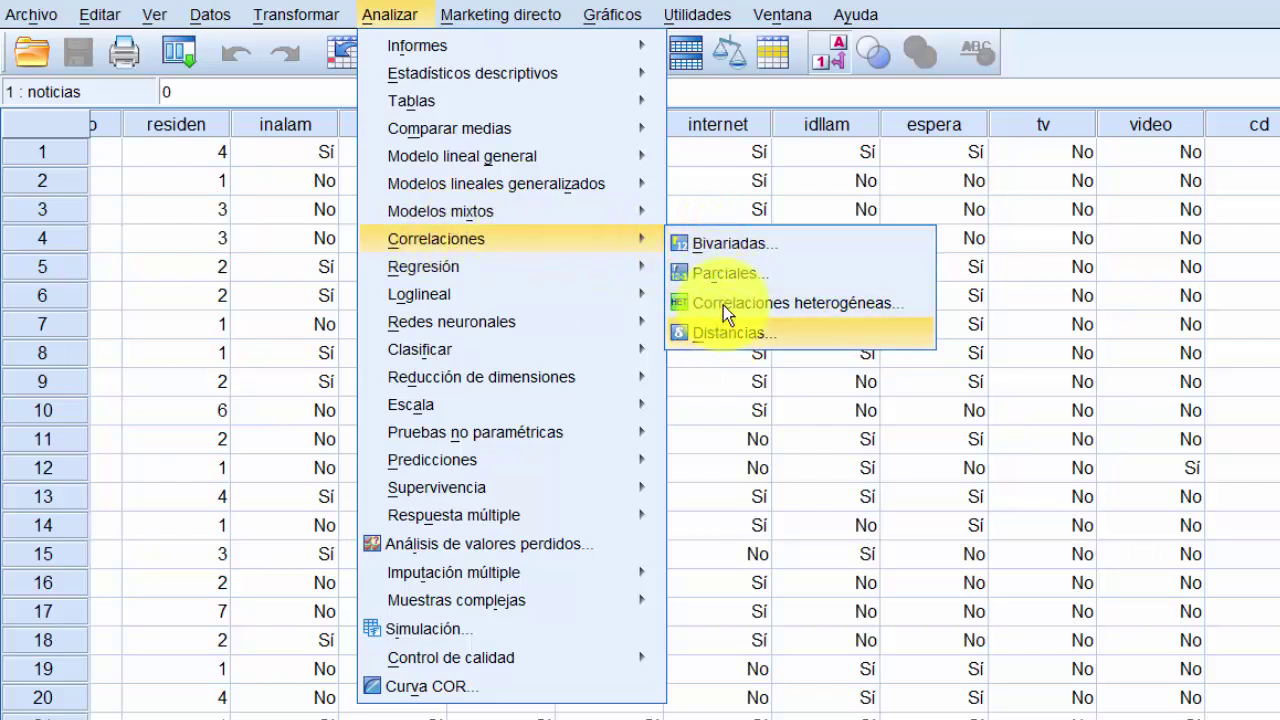
mouse_move(545, 242)
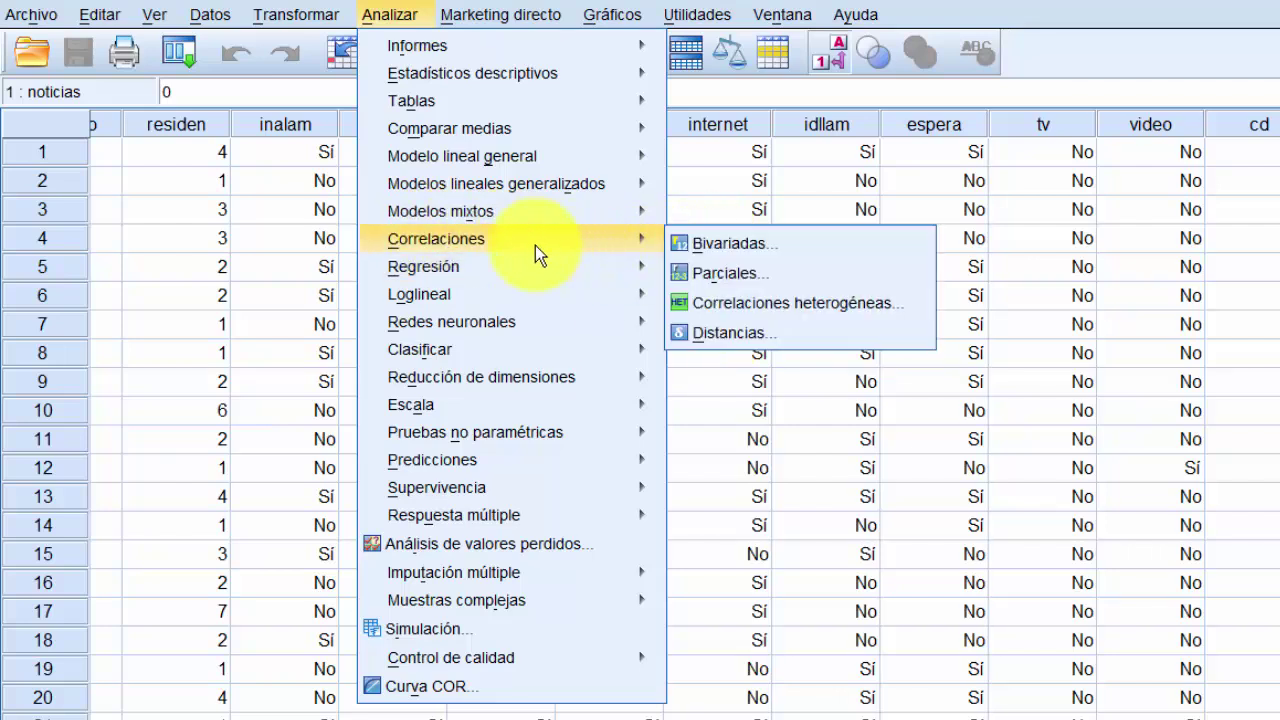
mouse_move(522, 278)
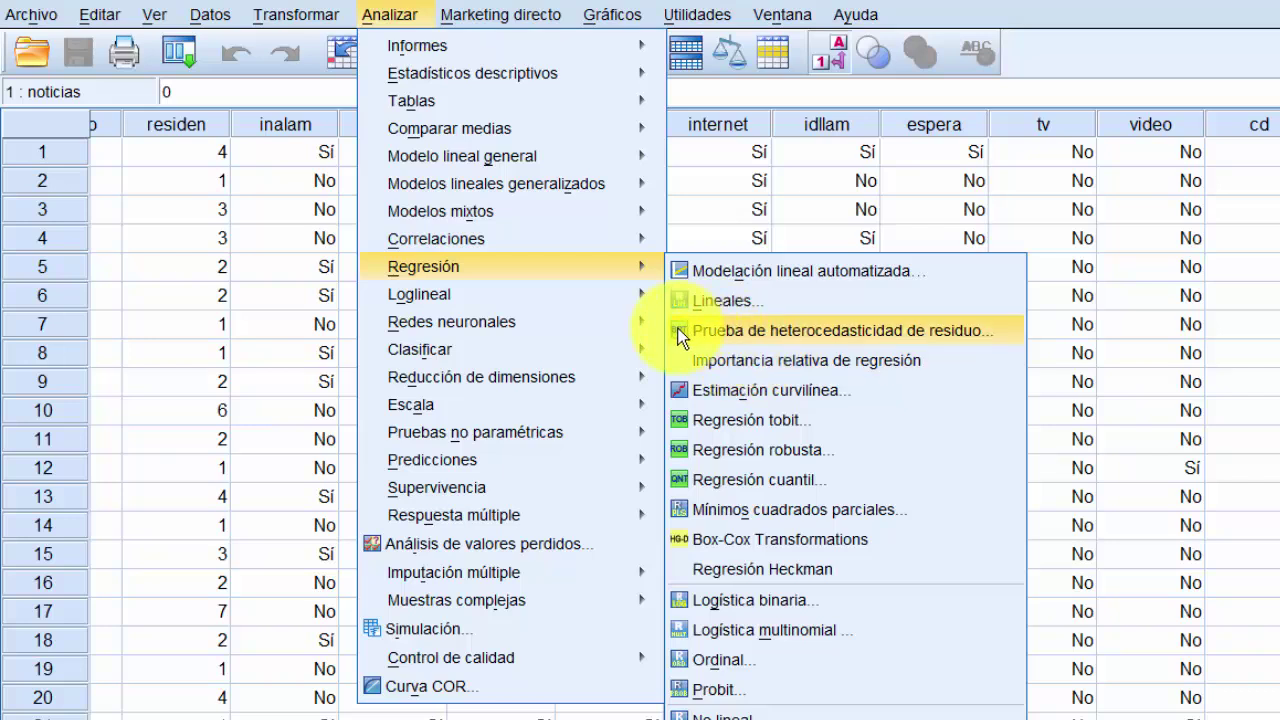
mouse_move(648, 274)
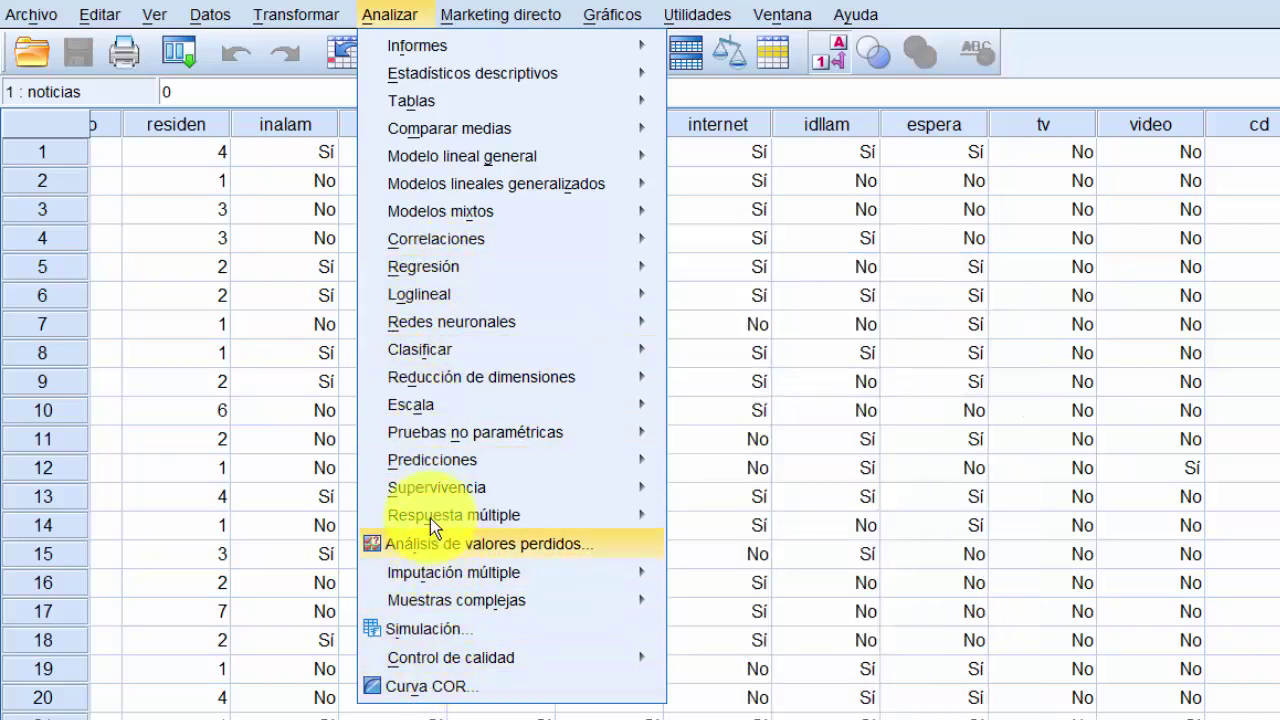
mouse_move(428, 400)
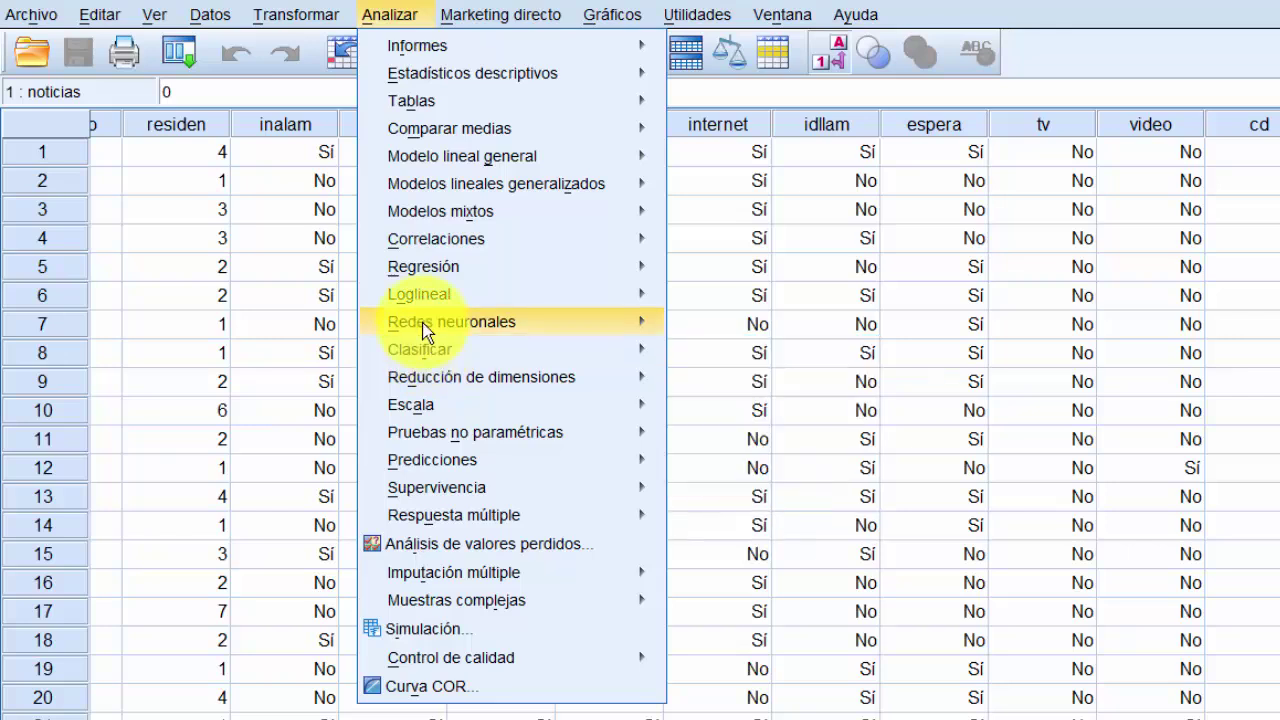
mouse_move(448, 52)
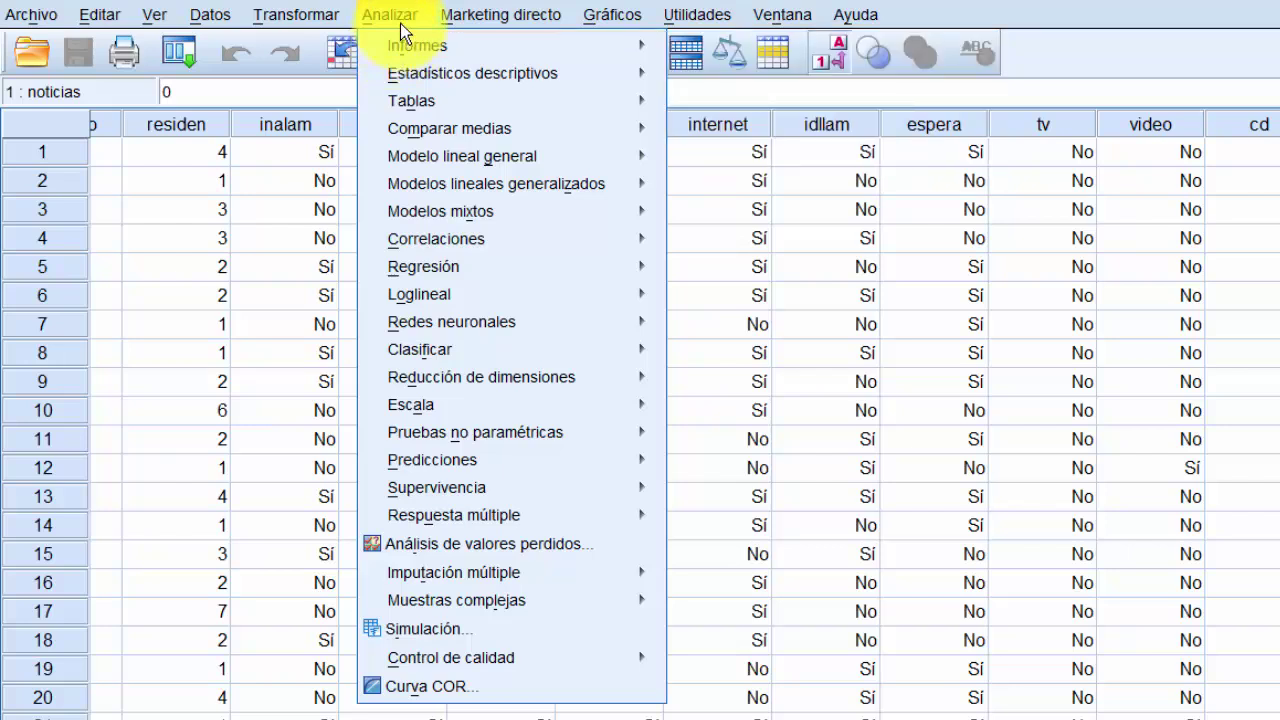
- Review the direct marketing techniques, including Segmentar mis contactos en clústeres, and cancel the dialog
mouse_move(488, 22)
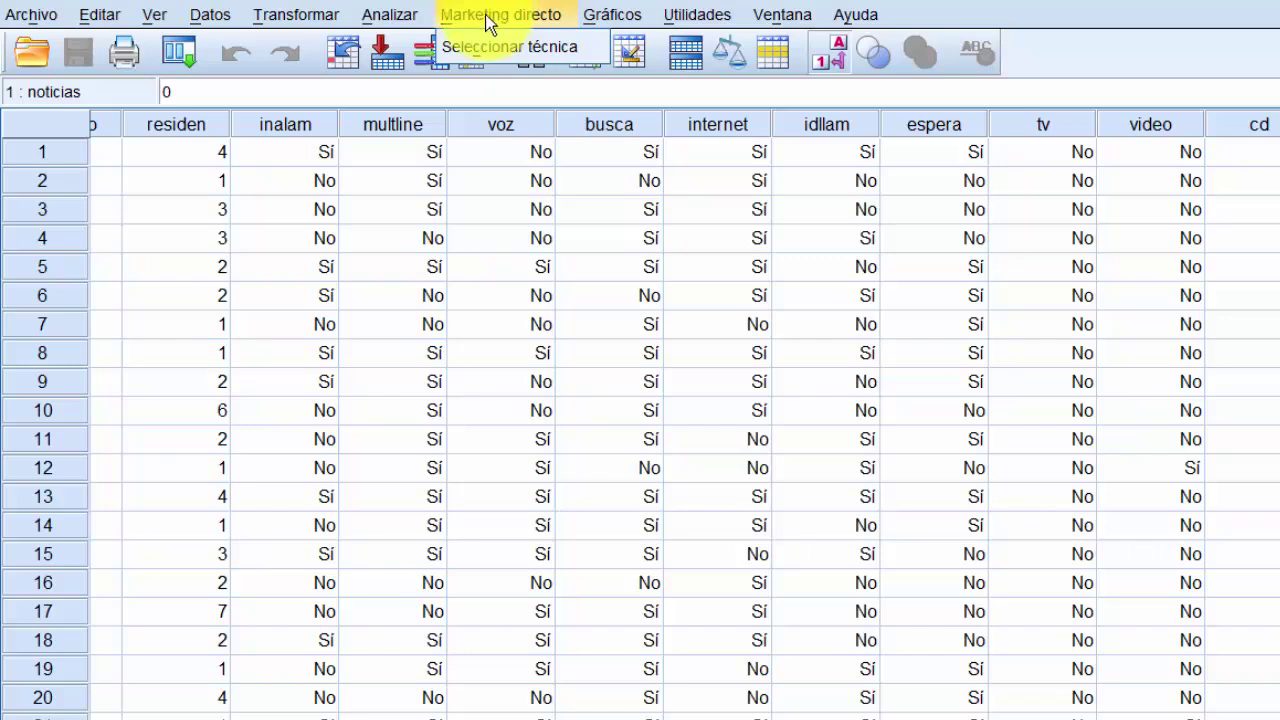
left_click(514, 59)
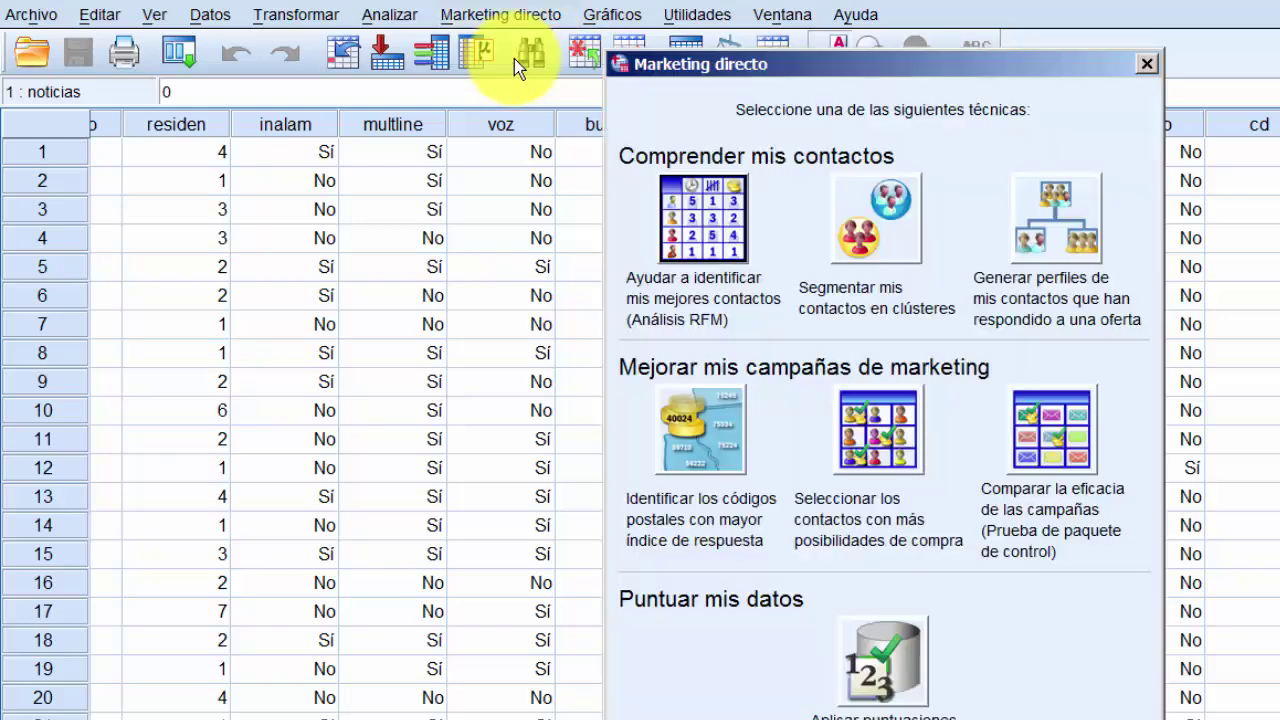
left_click_drag(785, 54, 483, 54)
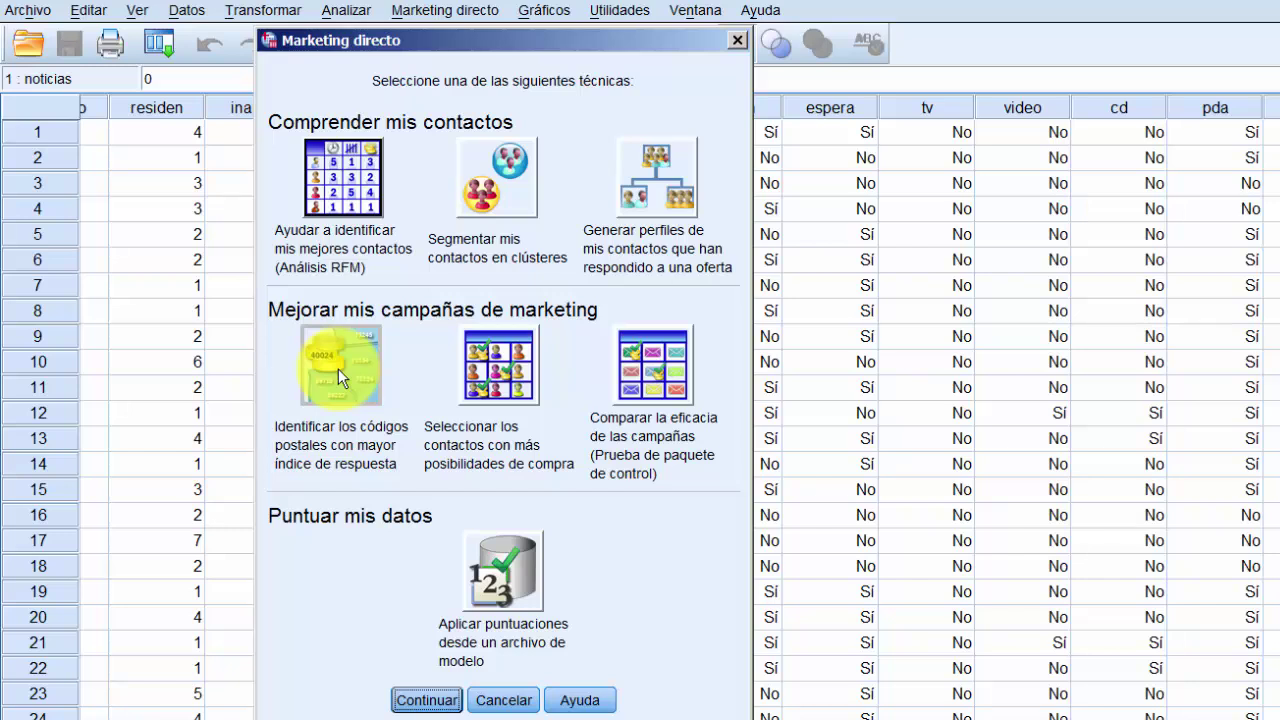
left_click(511, 208)
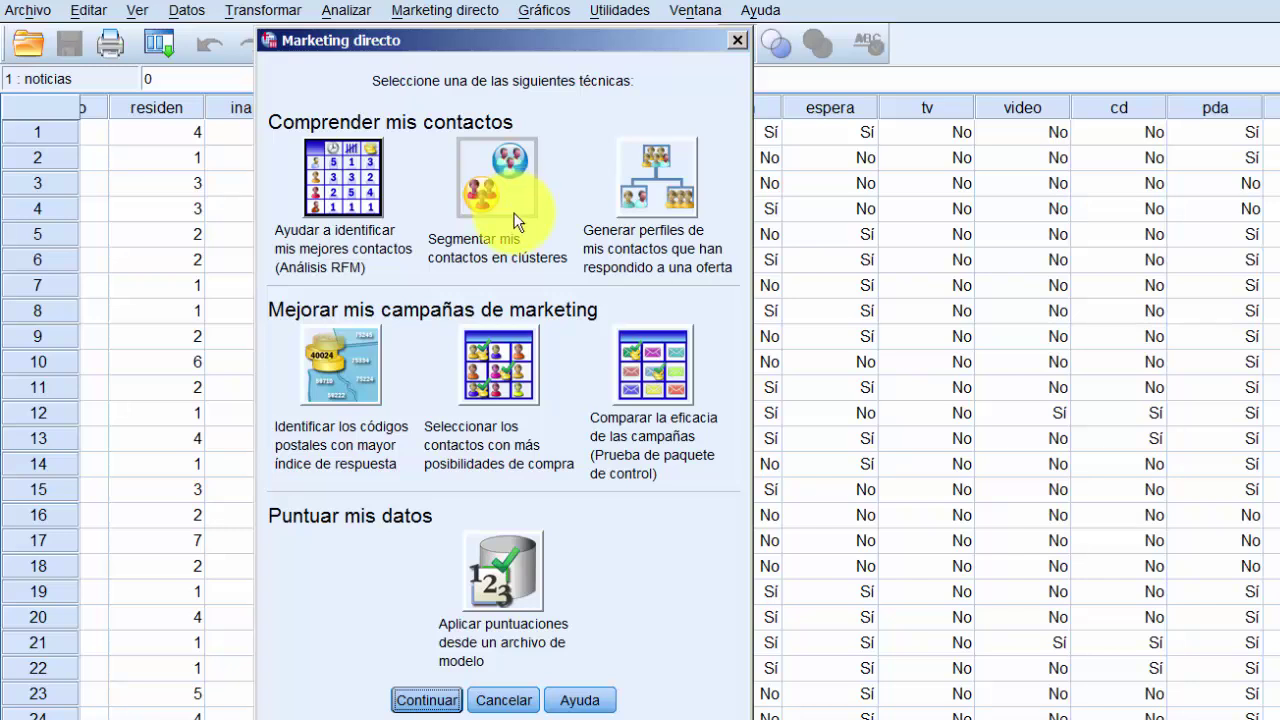
left_click(500, 700)
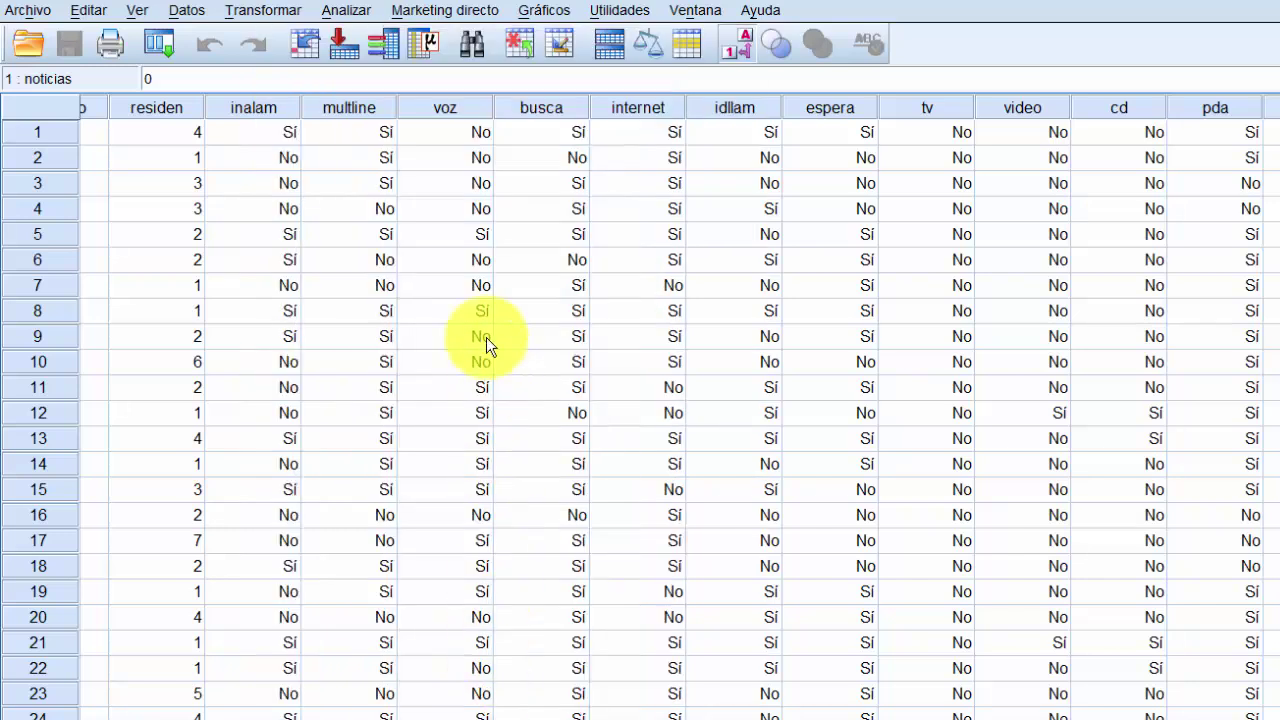
- Open the chart builder, accepting its measurement-level notice, and place its window and the element properties window side by side
left_click(541, 12)
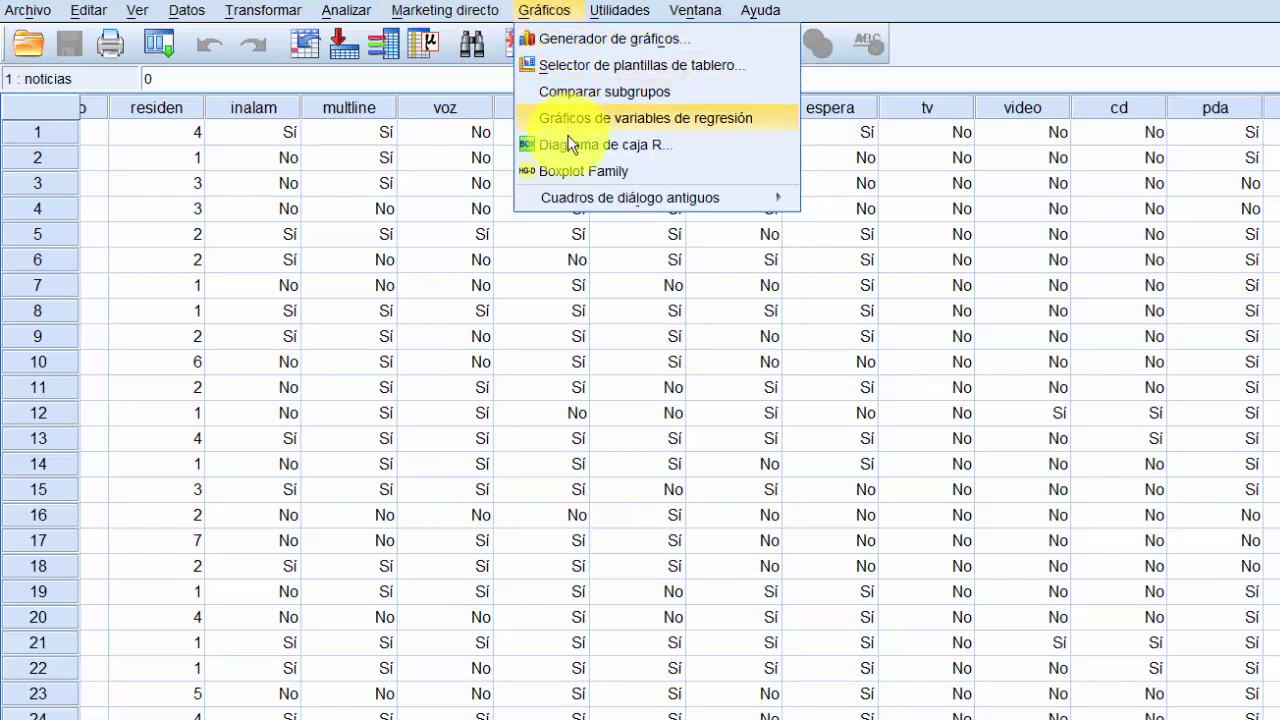
mouse_move(569, 205)
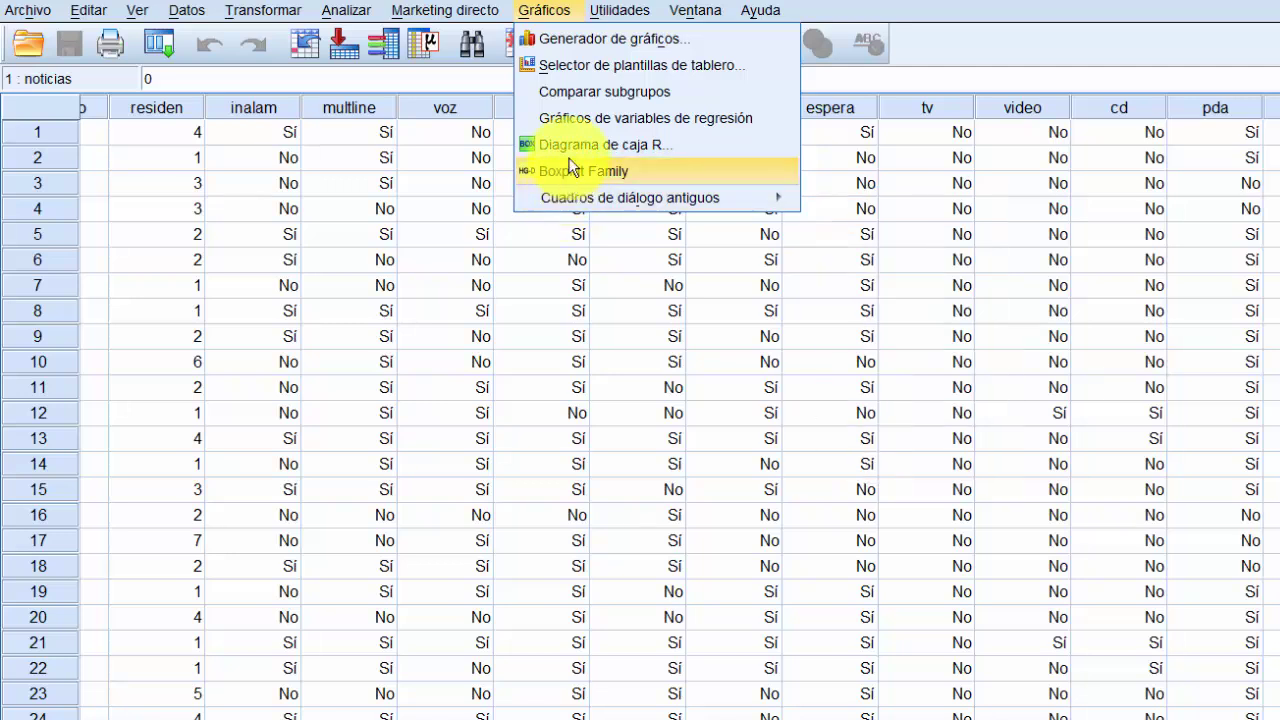
left_click(561, 45)
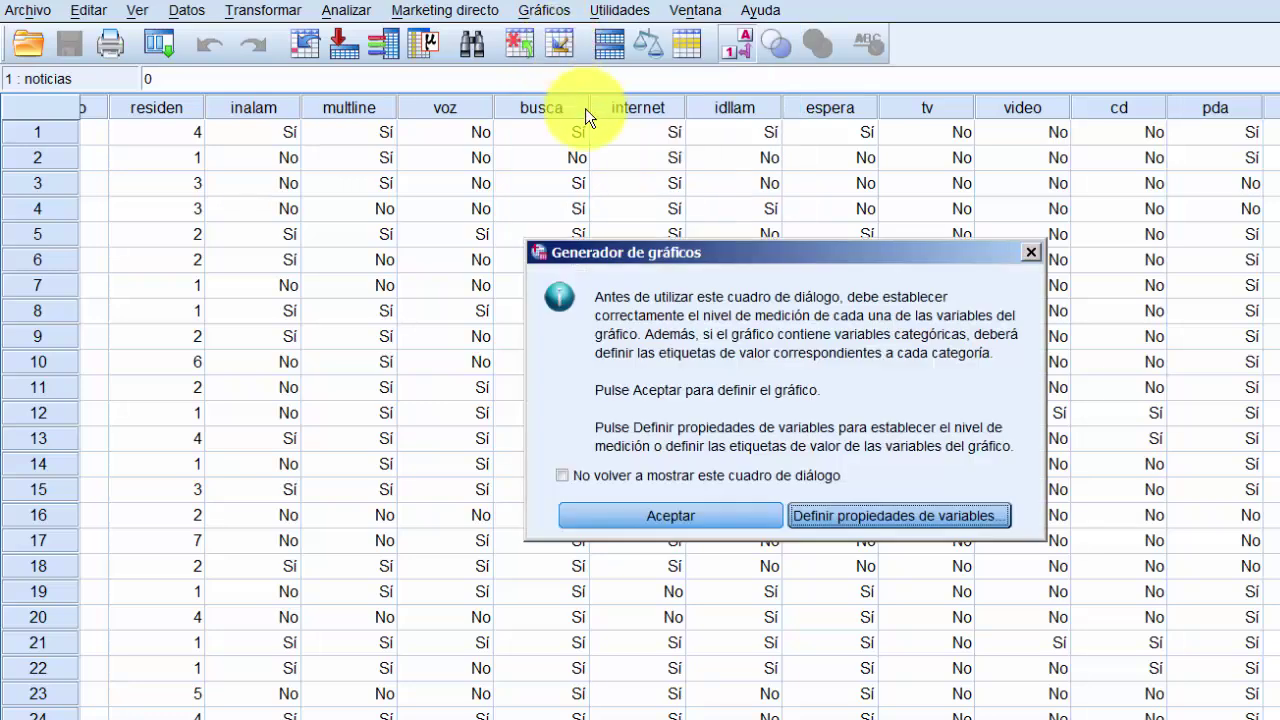
left_click(682, 514)
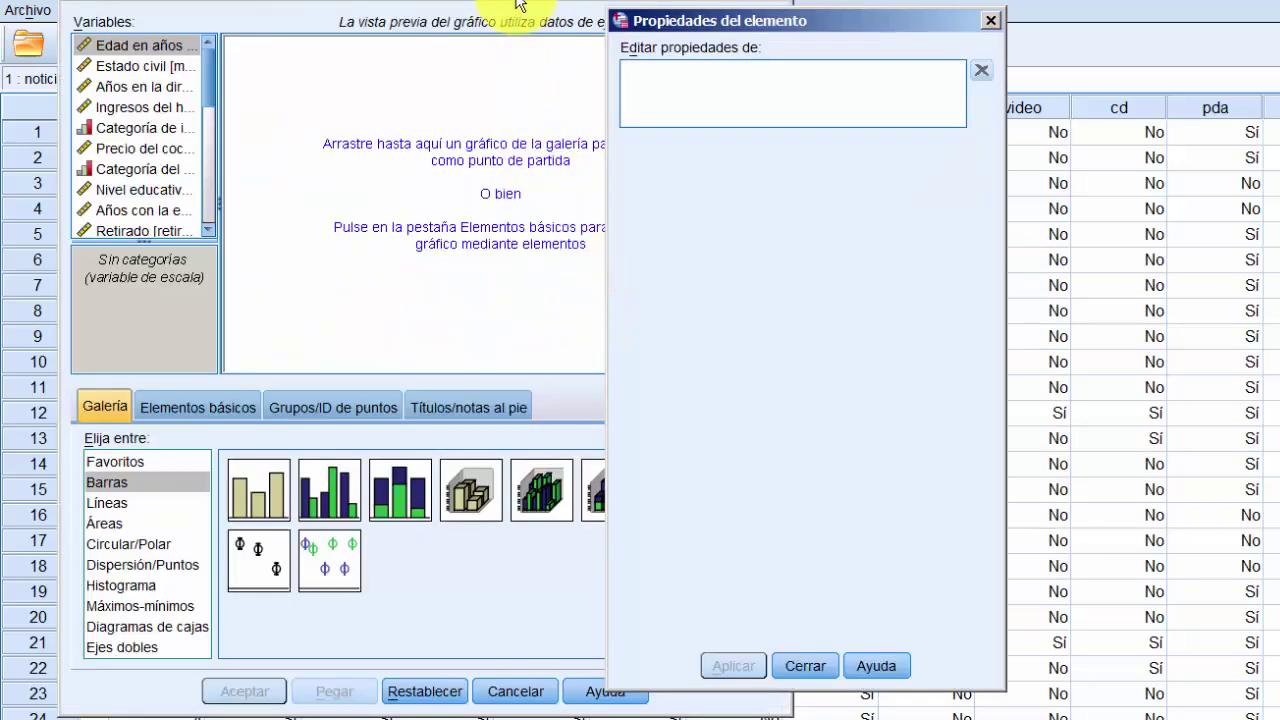
left_click_drag(509, 14, 553, 64)
left_click_drag(689, 17, 905, 33)
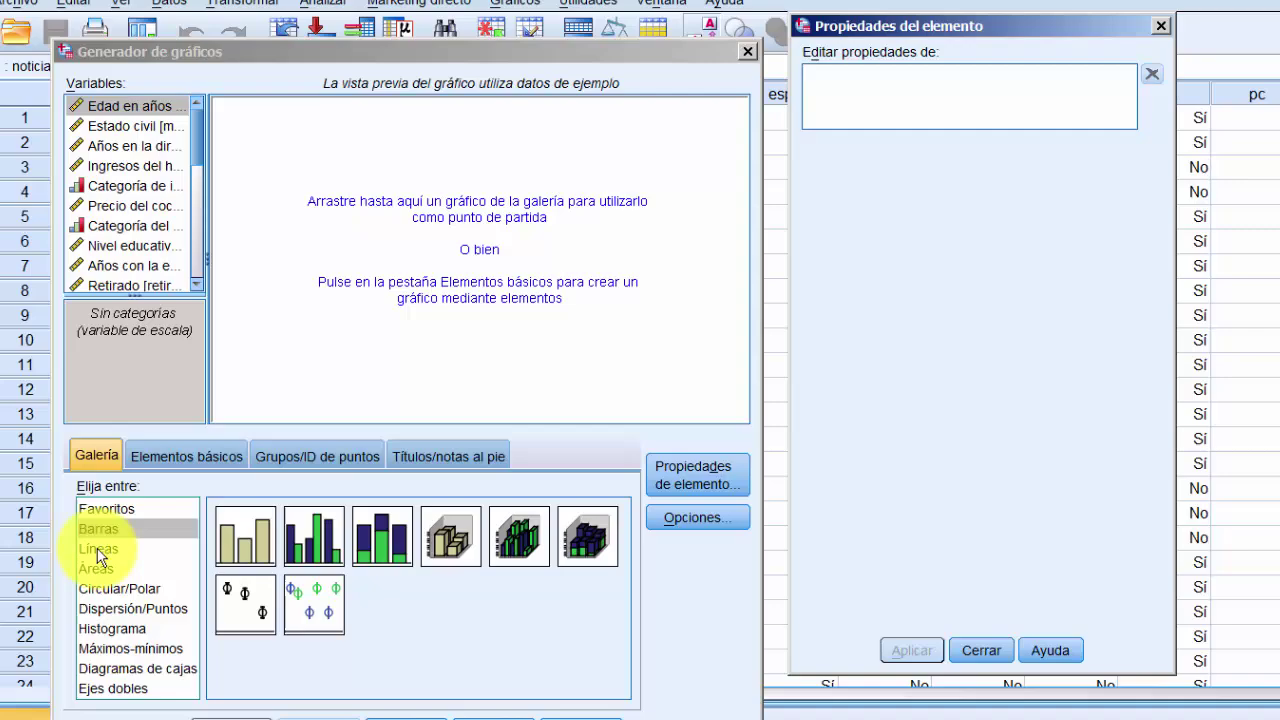
- Browse the chart builder gallery from Líneas through Ejes dobles, finishing with Favoritos
left_click(113, 577)
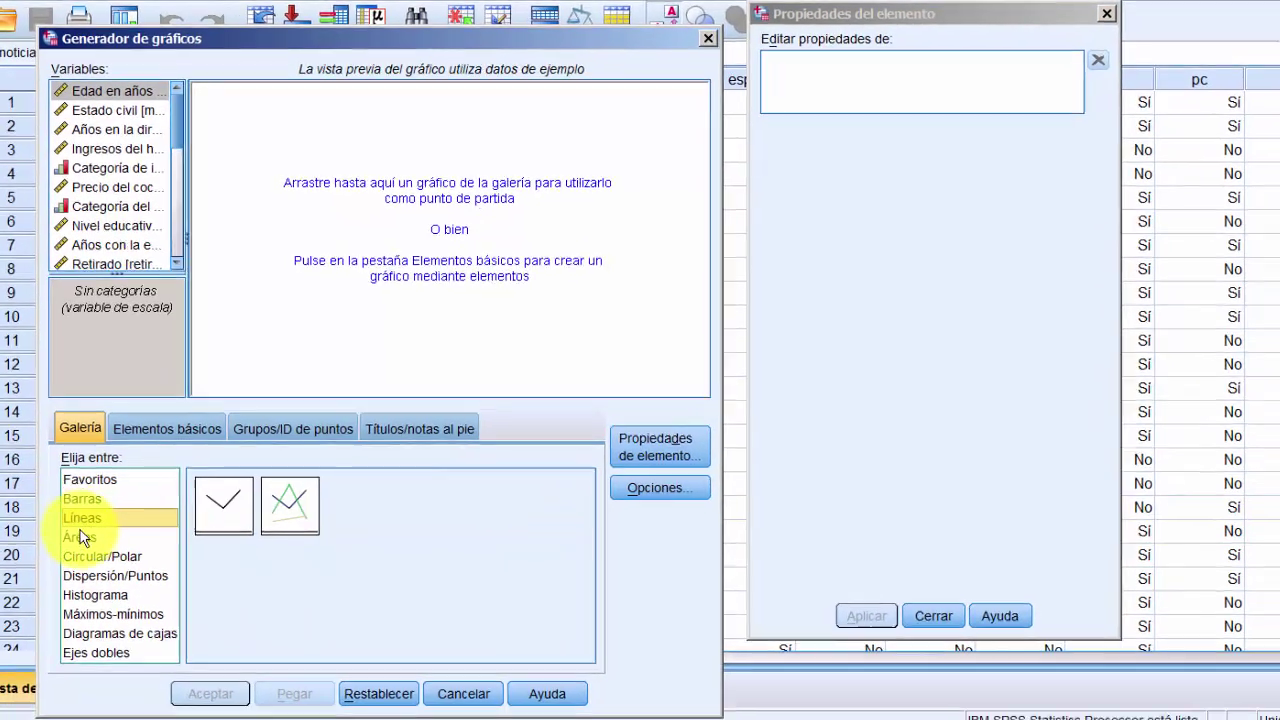
left_click(111, 597)
left_click(88, 555)
left_click(90, 573)
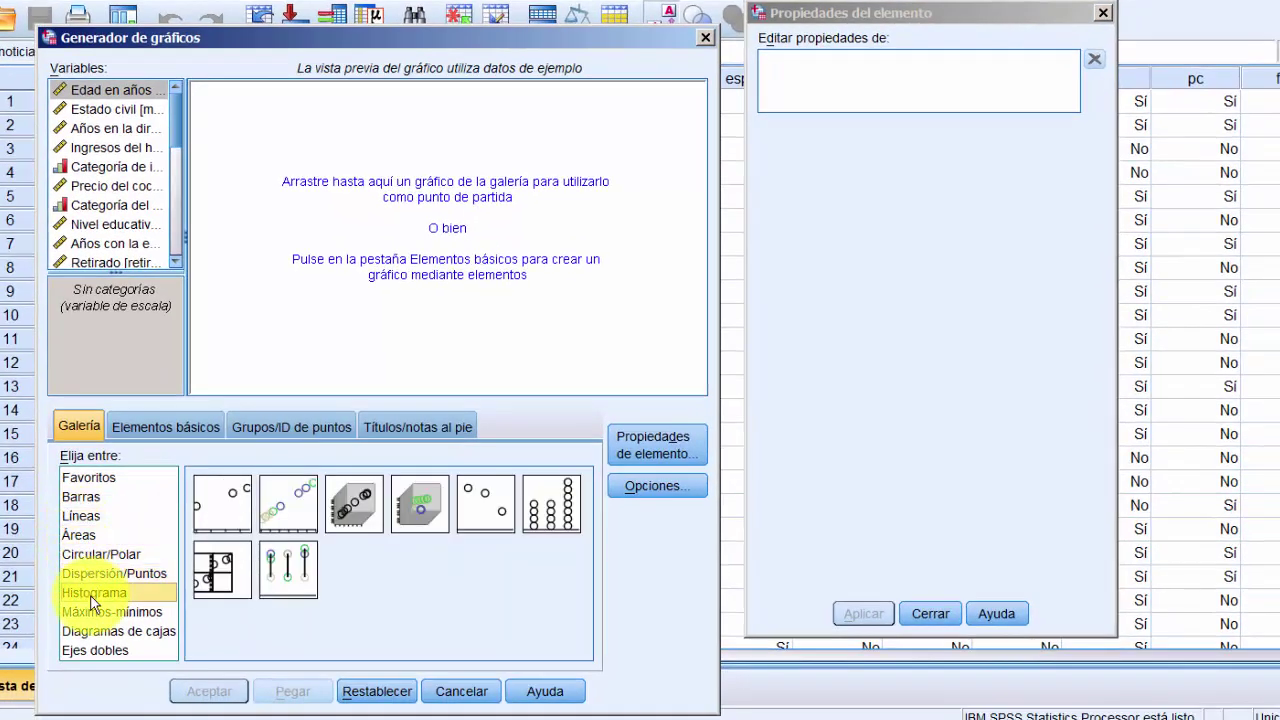
left_click(94, 592)
left_click(98, 611)
left_click(98, 631)
left_click(95, 650)
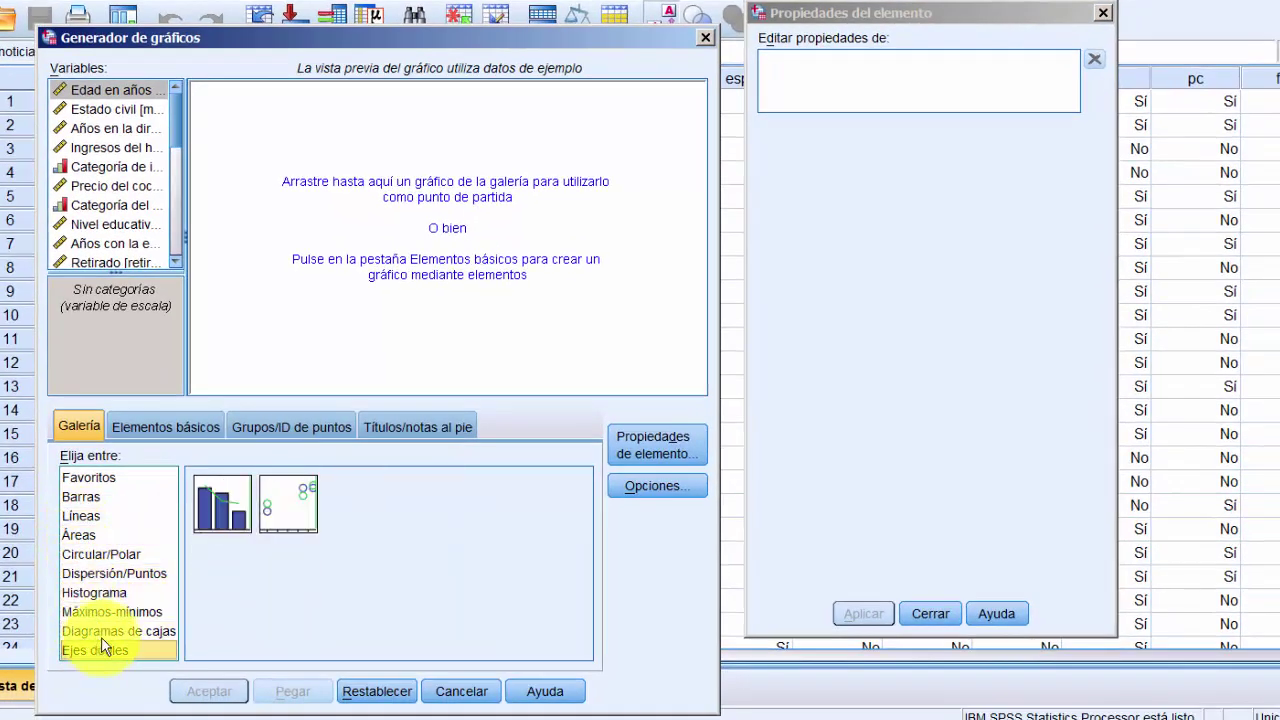
left_click(88, 477)
- Inspect the categories of the income category variable, view the Histograma chart types, and close the chart builder
left_click(101, 130)
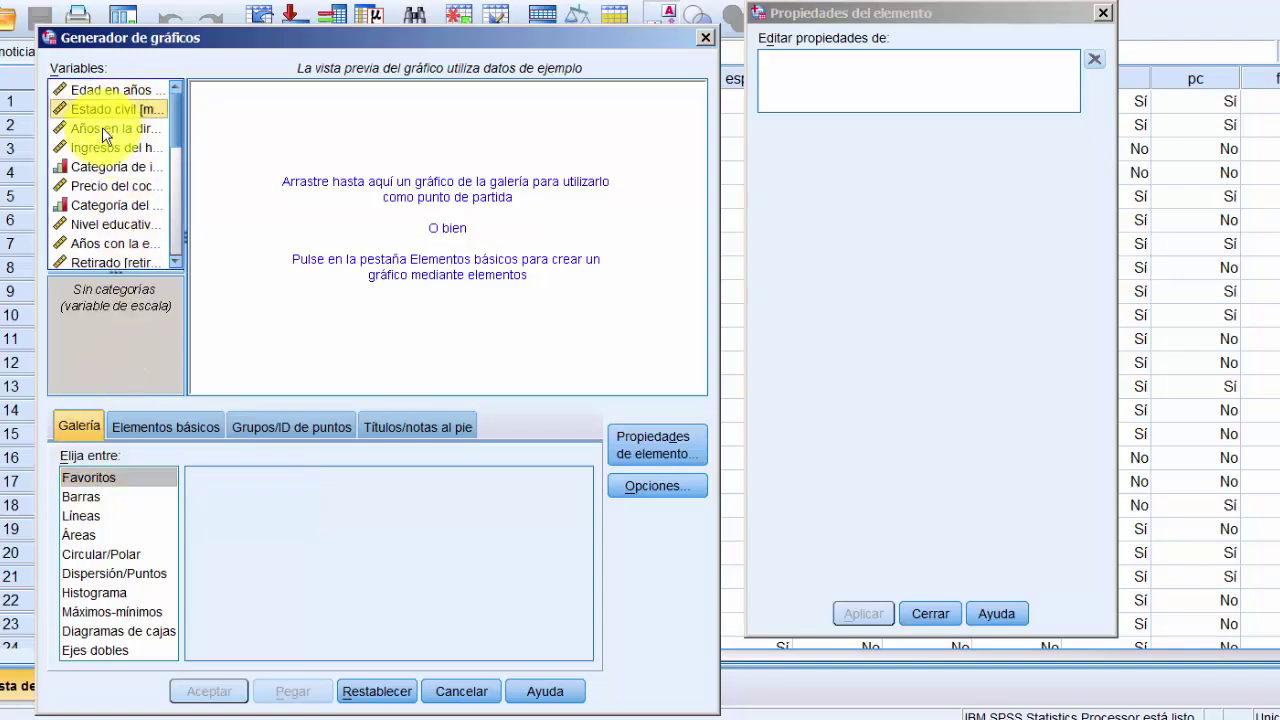
left_click(103, 166)
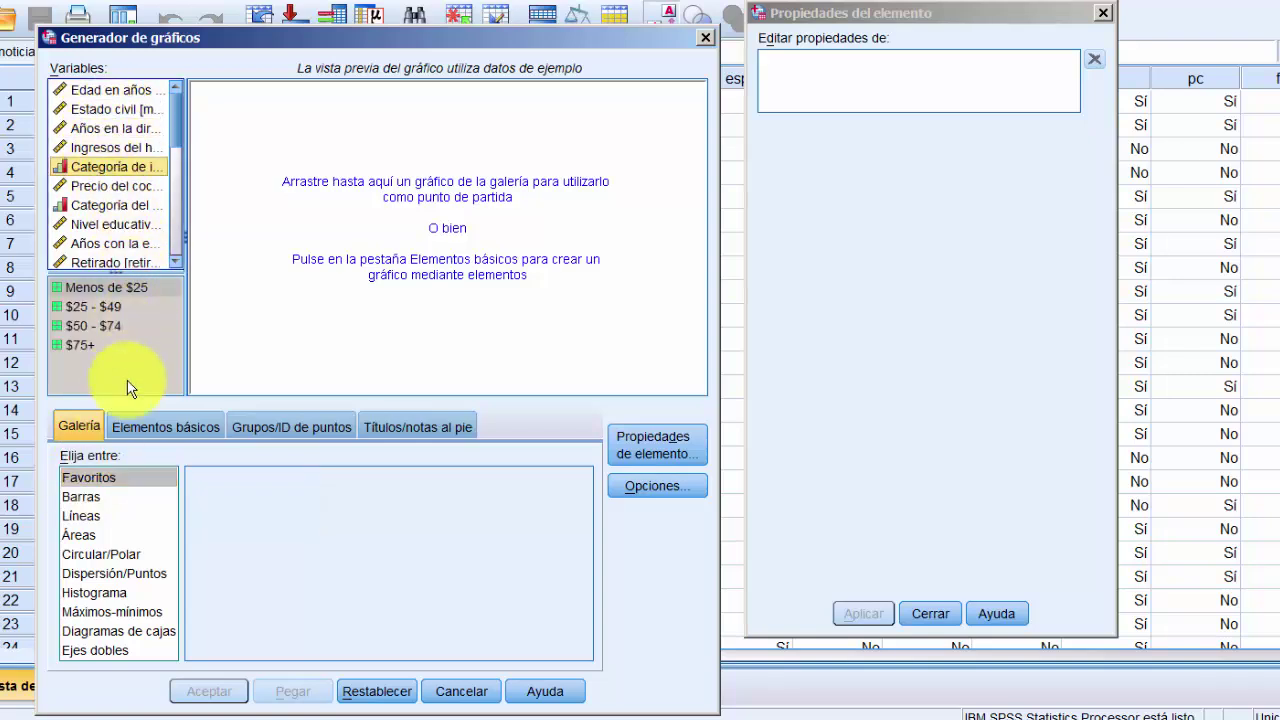
left_click(88, 590)
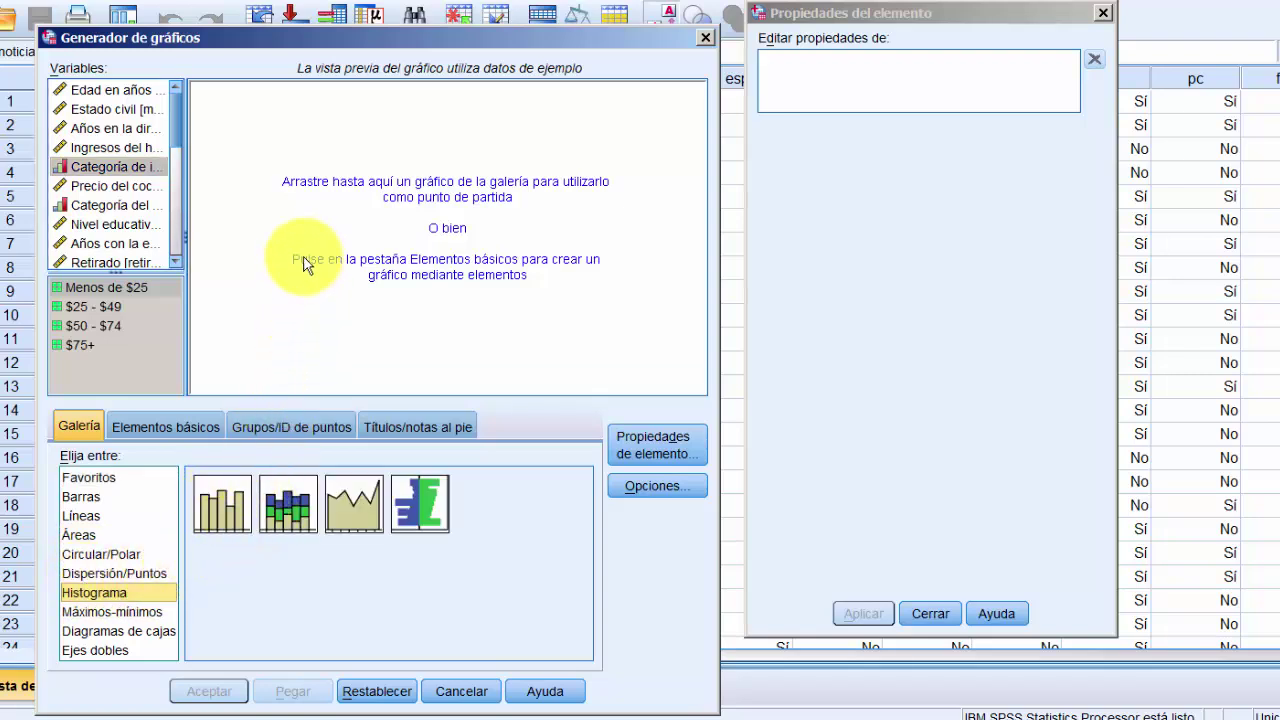
left_click(704, 38)
- Preview the board templates for Edad en años, Estado civil, Años en la dirección actual and Categoría de ingresos en miles combined
left_click(471, 16)
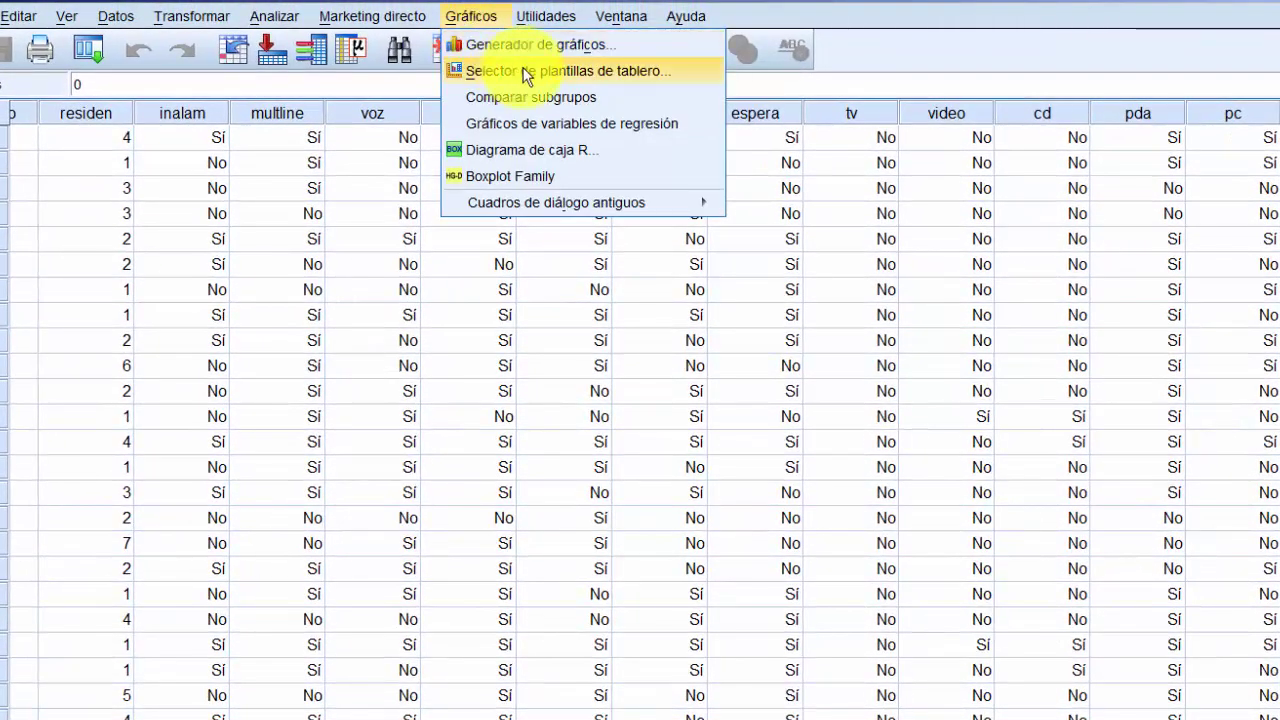
left_click(525, 72)
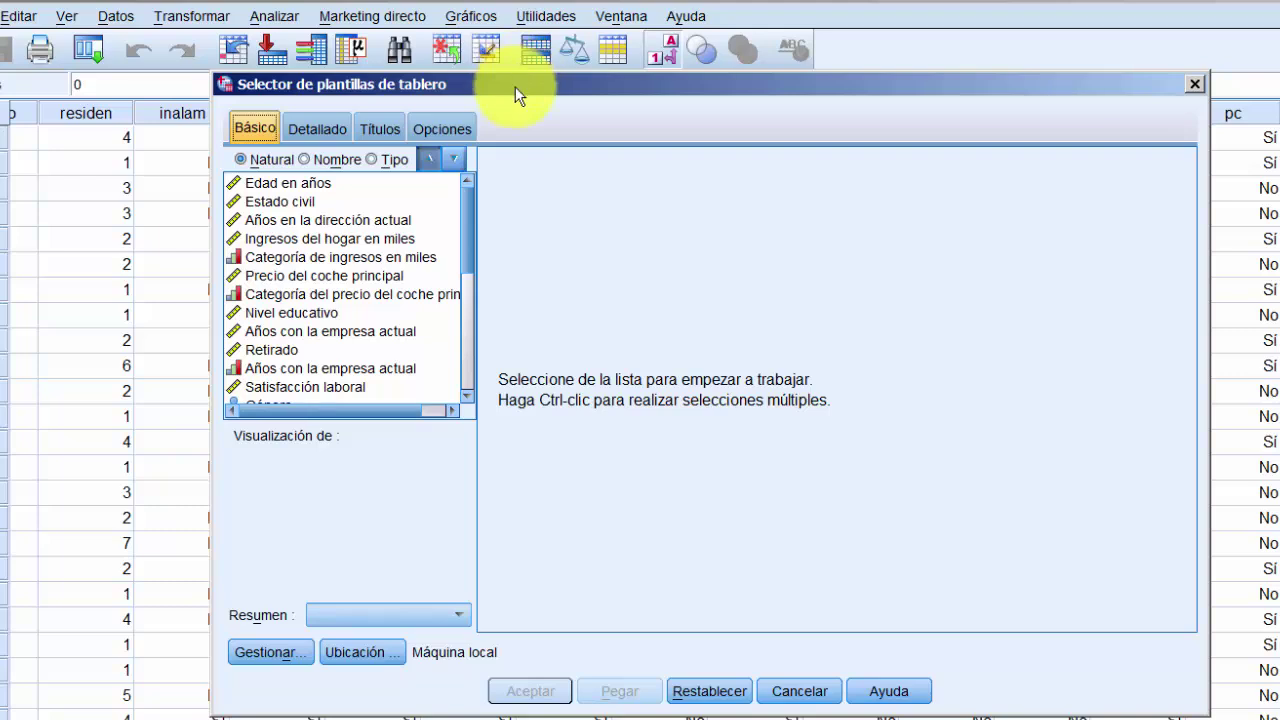
left_click_drag(516, 88, 415, 76)
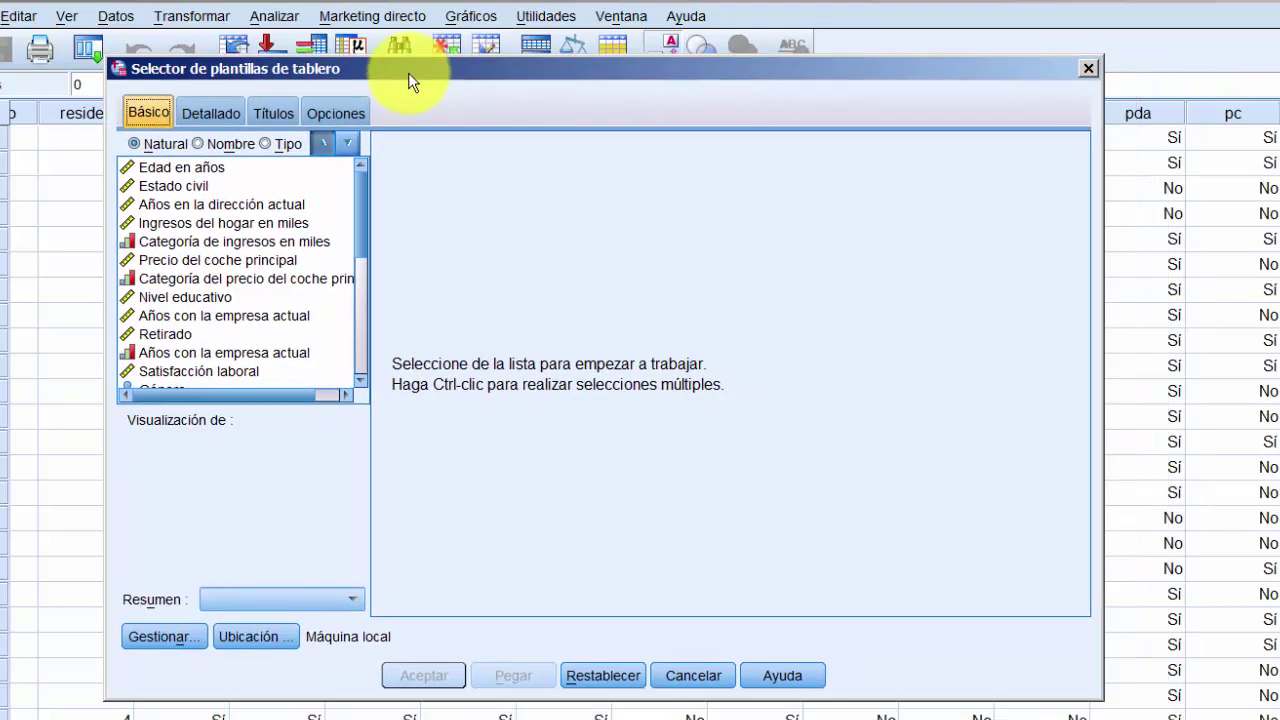
left_click(185, 167)
left_click(183, 182, "ctrl")
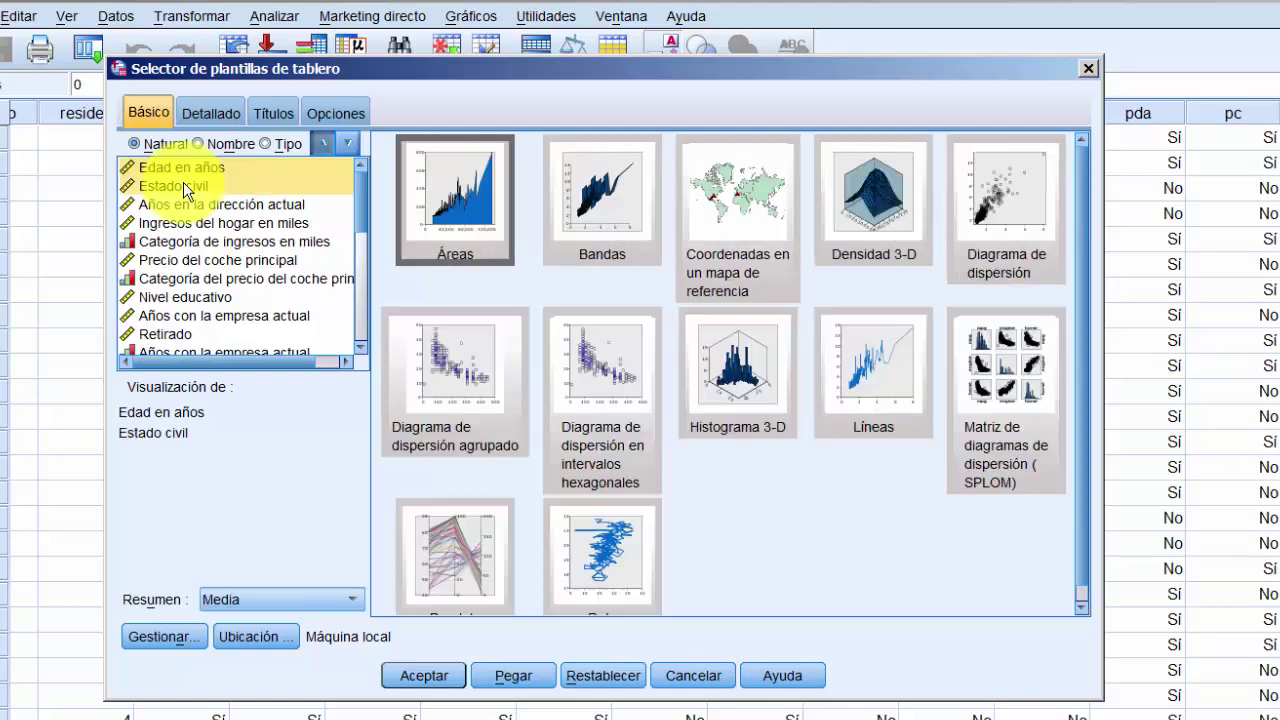
left_click(180, 200, "ctrl")
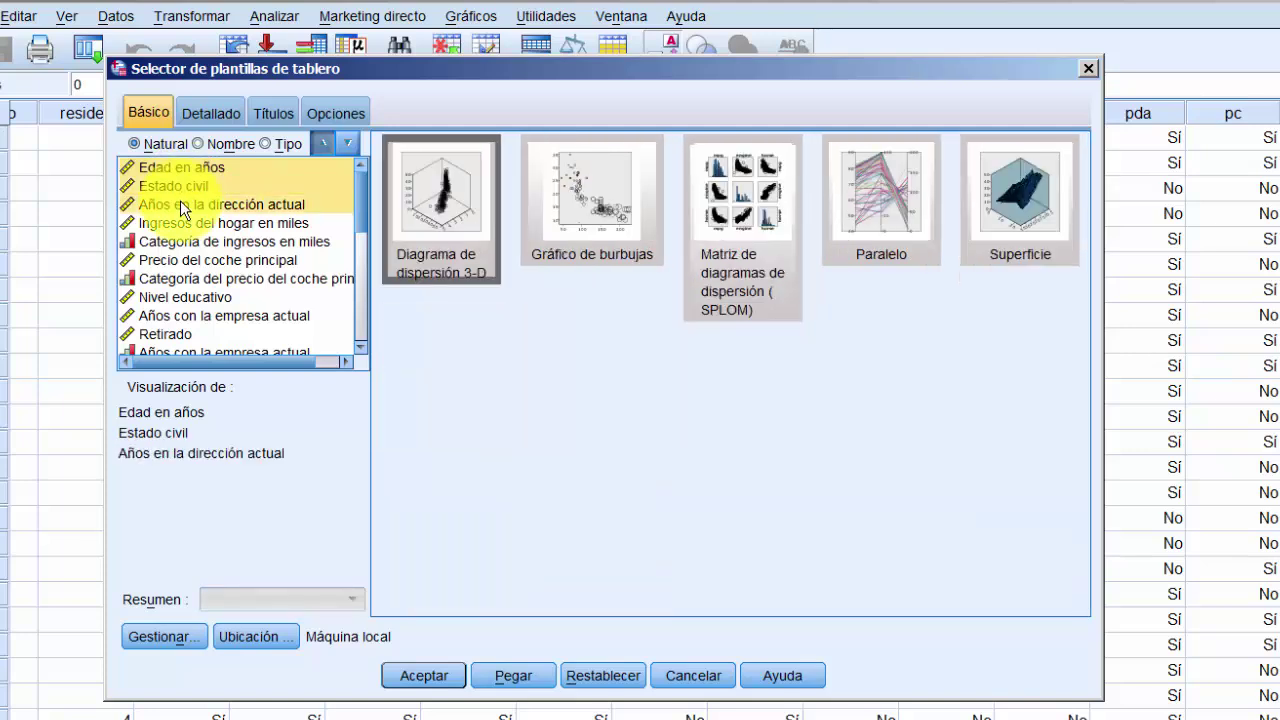
left_click(176, 240, "ctrl")
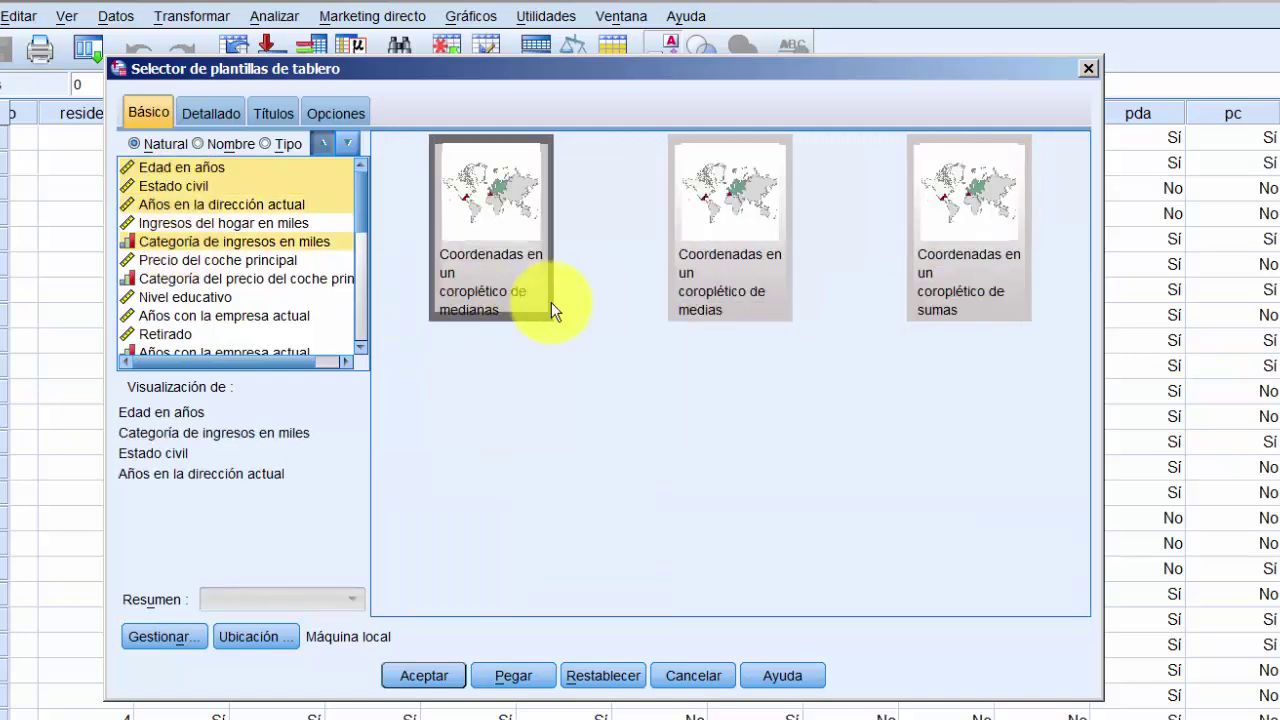
- Remove Edad en años from the template selection to compare the offered visualizations, and close the template selector
left_click(468, 266)
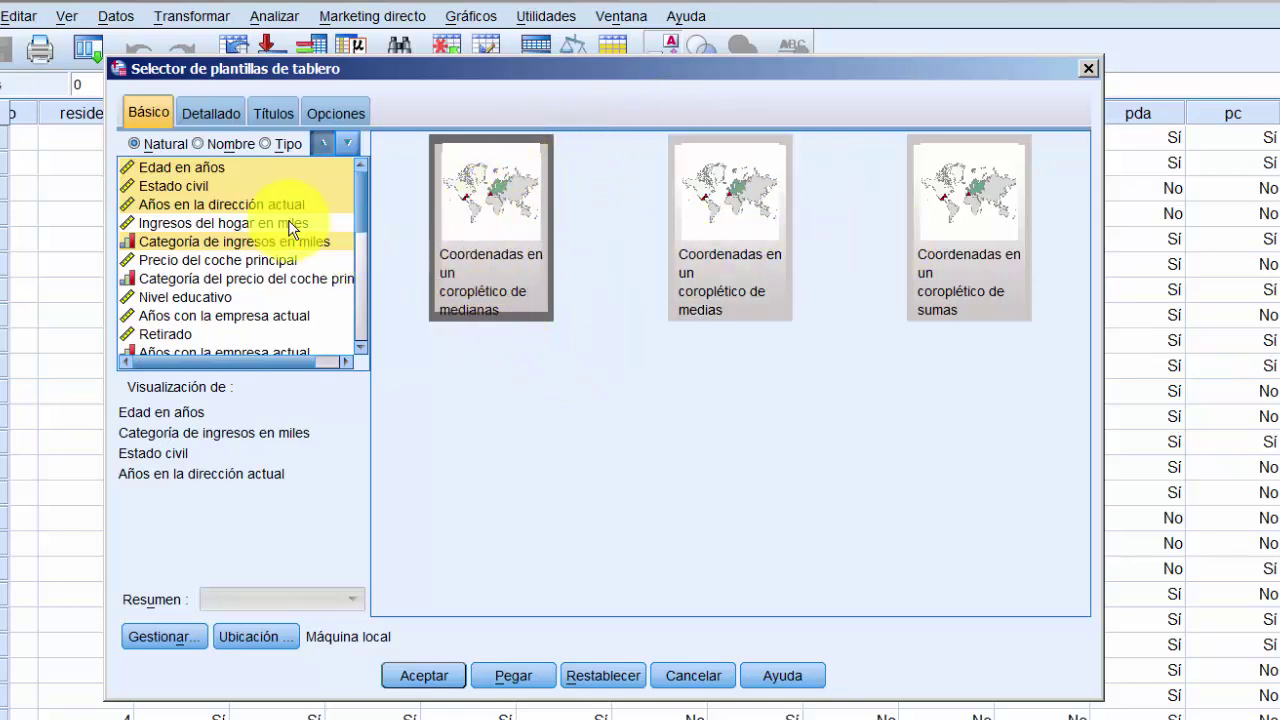
left_click(214, 170, "ctrl")
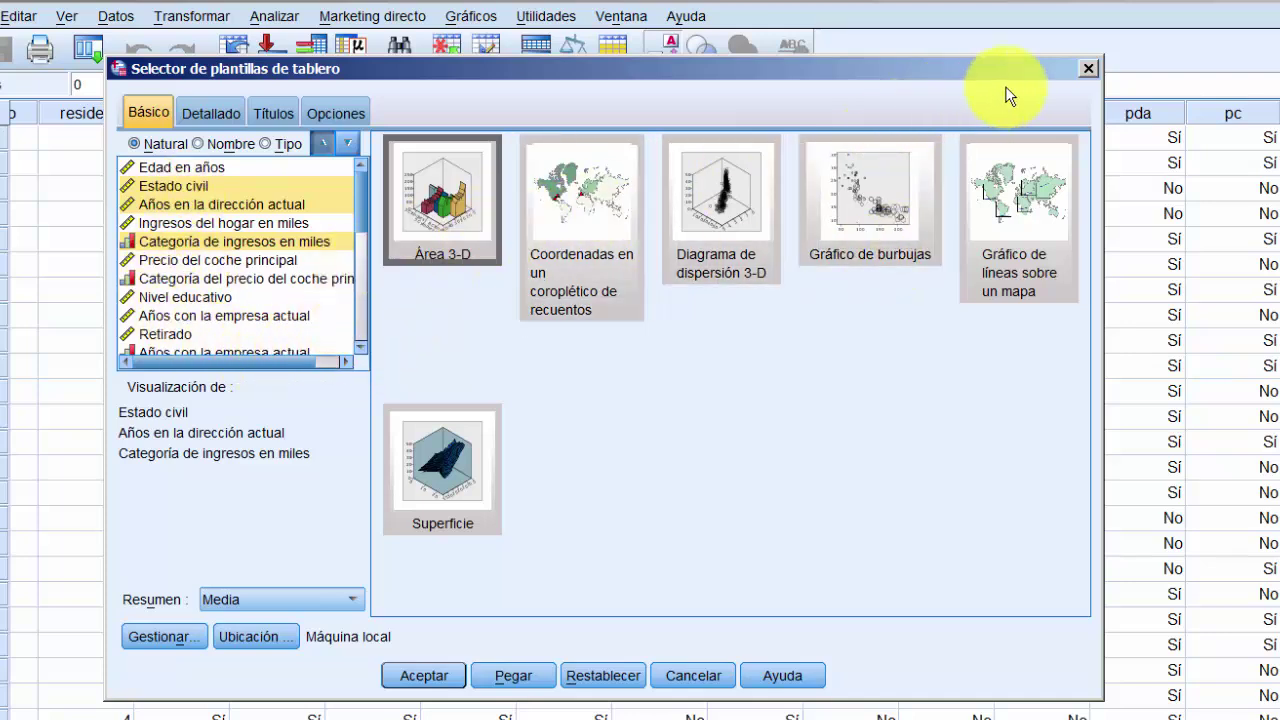
left_click(1088, 68)
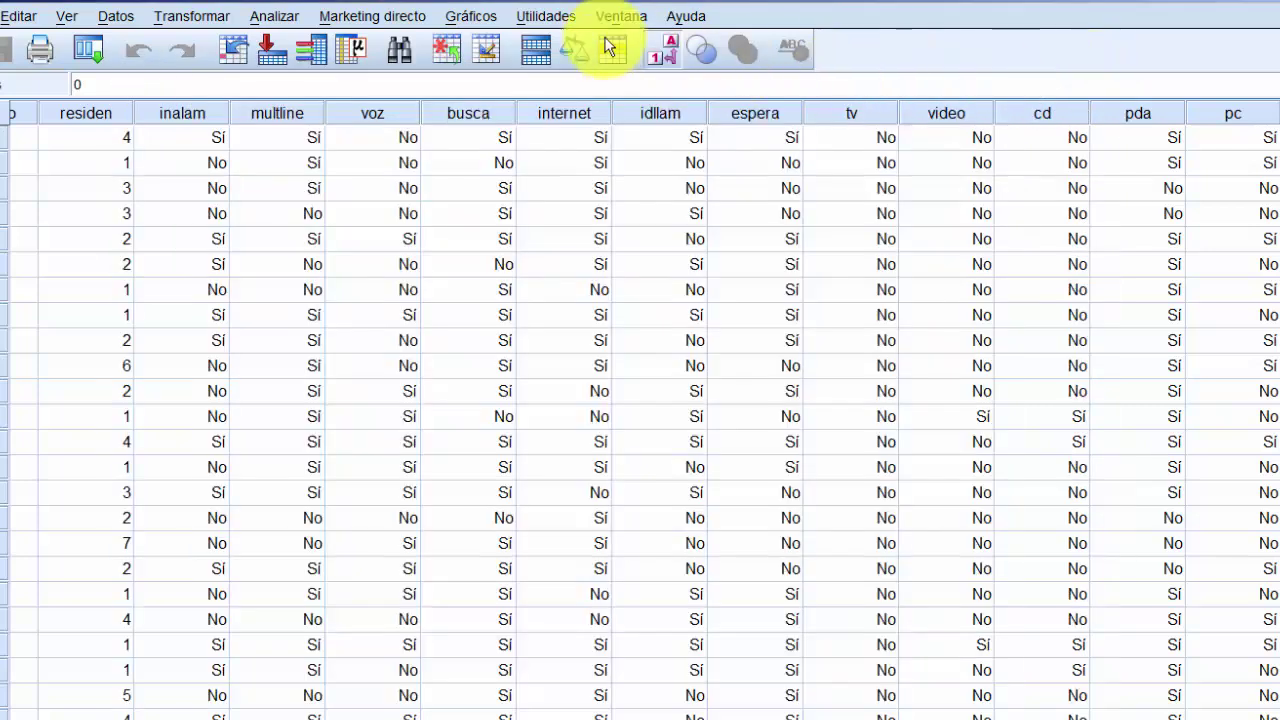
- Review the remaining chart commands, the utilities, the window options and the help resources
left_click(471, 17)
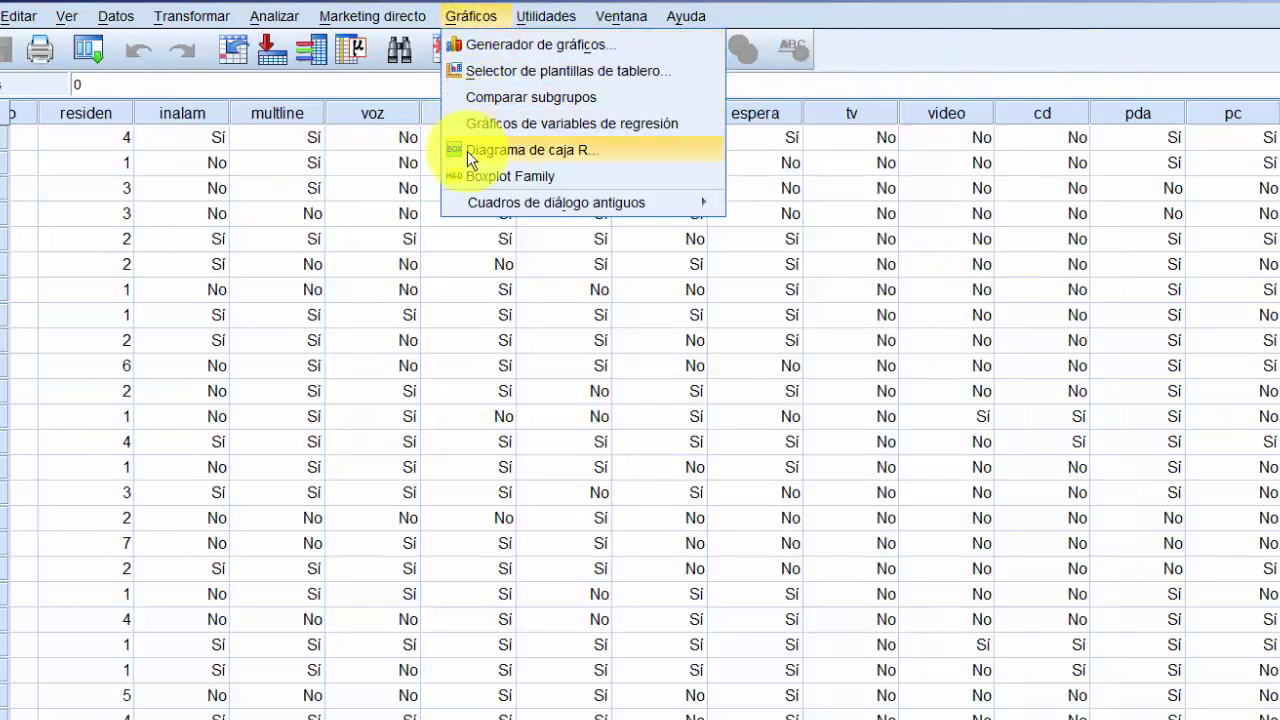
mouse_move(475, 210)
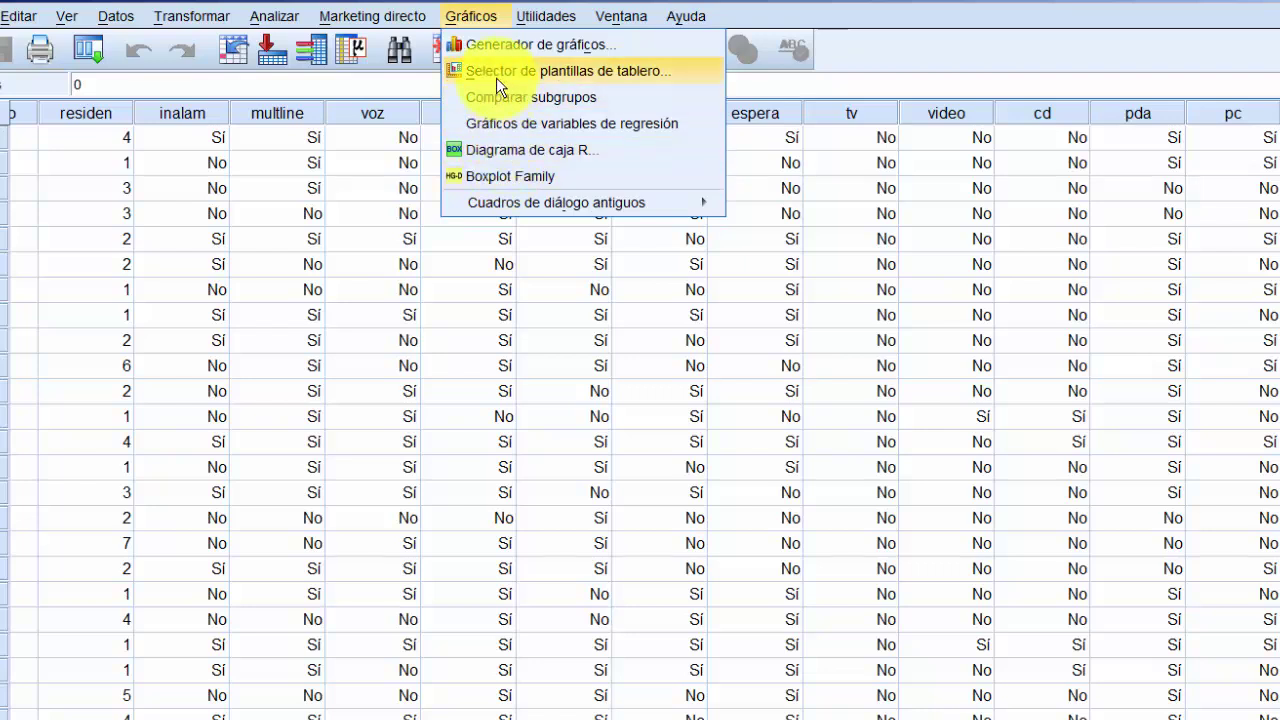
mouse_move(548, 20)
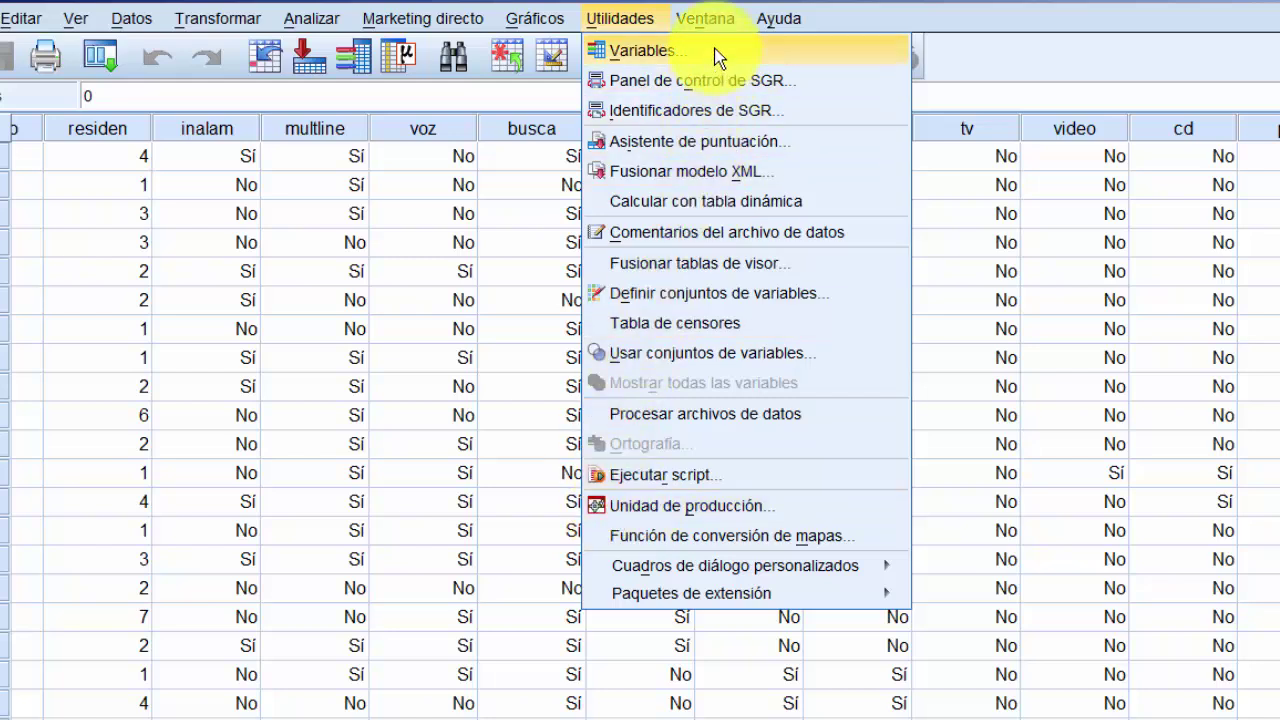
mouse_move(697, 19)
mouse_move(788, 28)
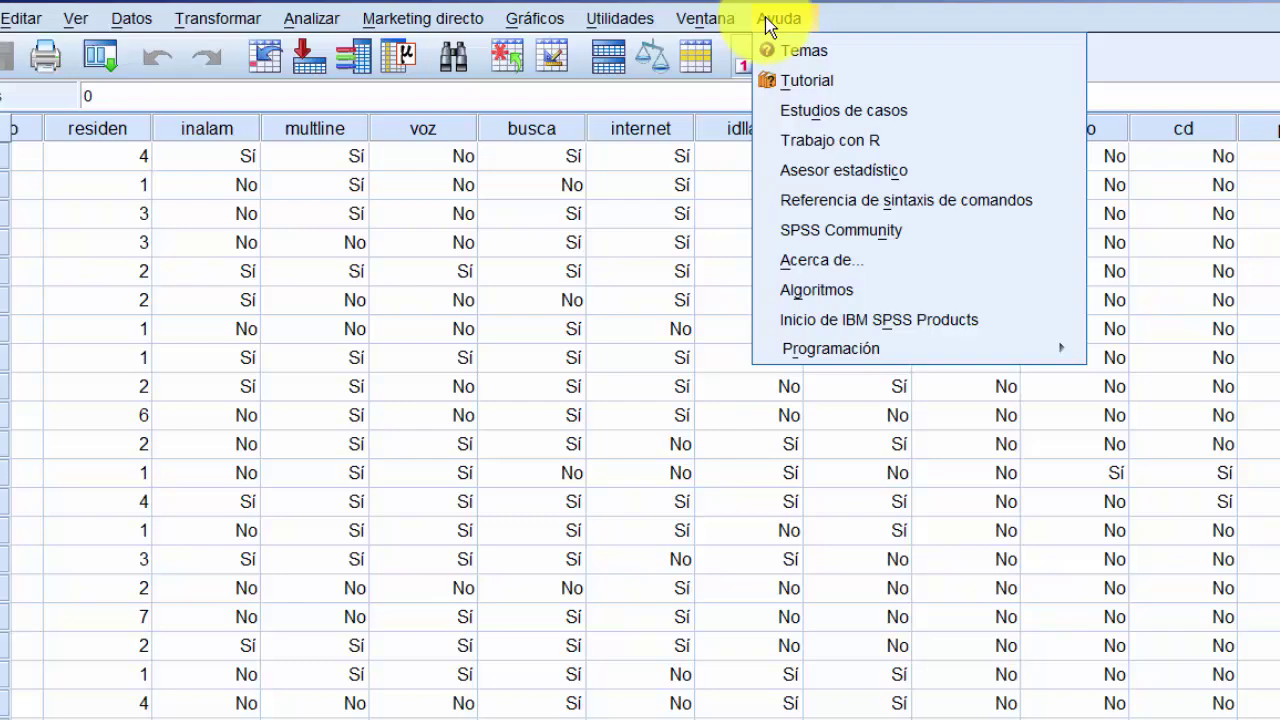
left_click(892, 16)
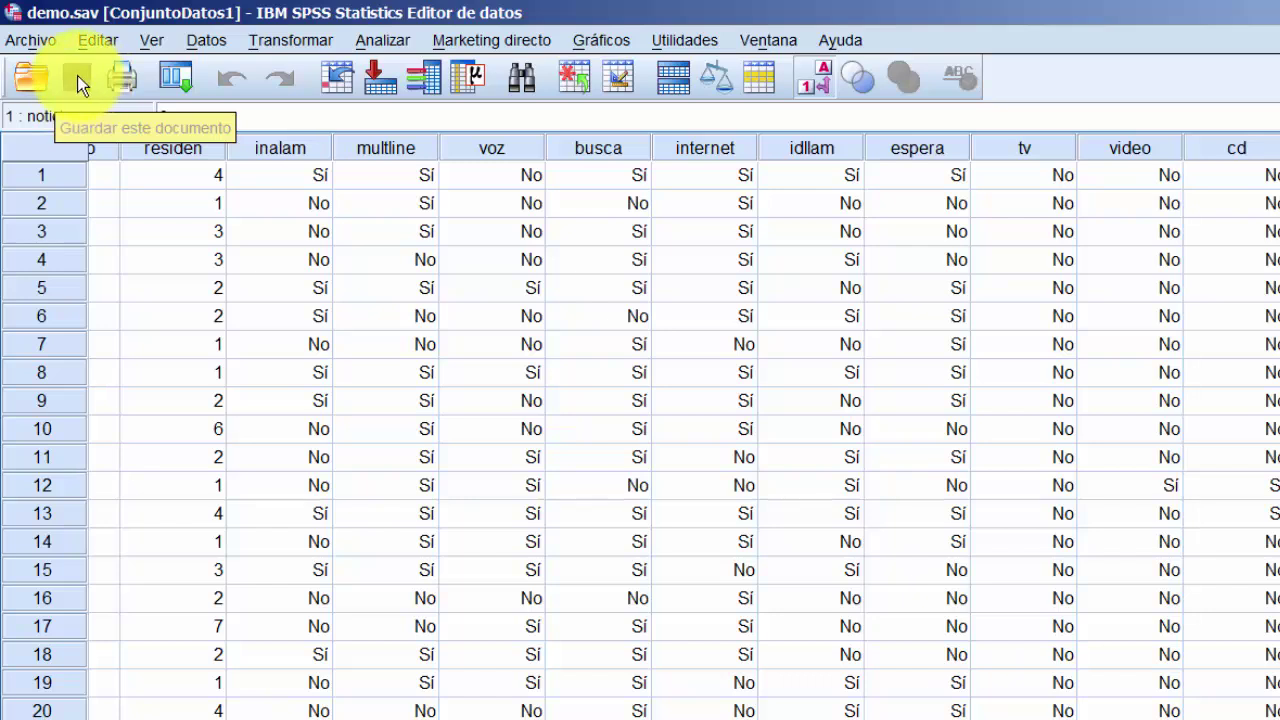
- Review the recently used dialogs and the toolbar display and customization options
left_click(174, 82)
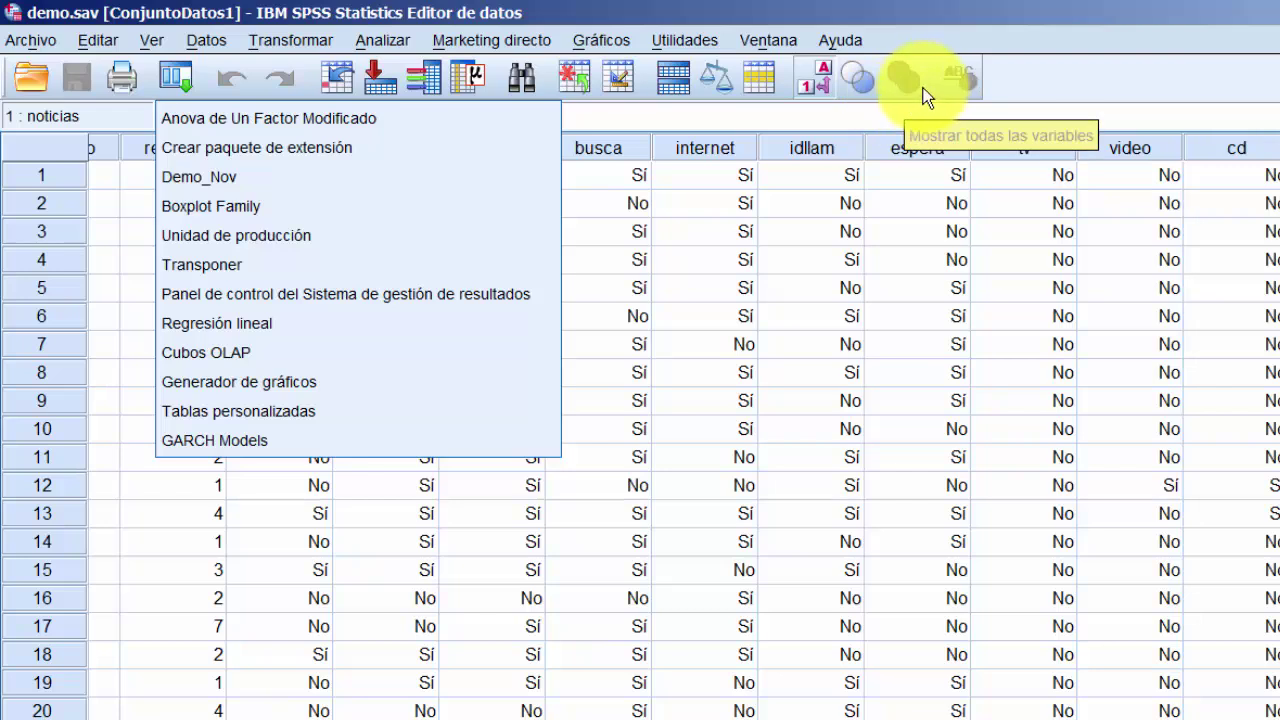
left_click(998, 78)
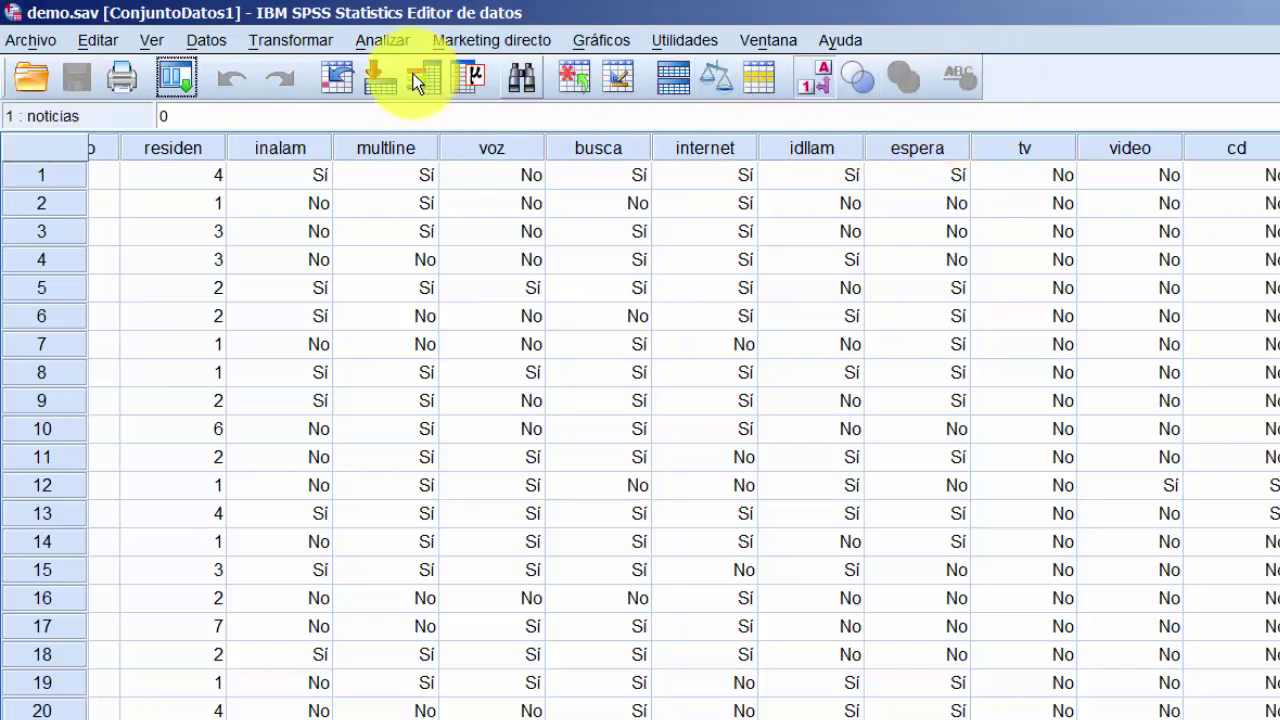
left_click(150, 43)
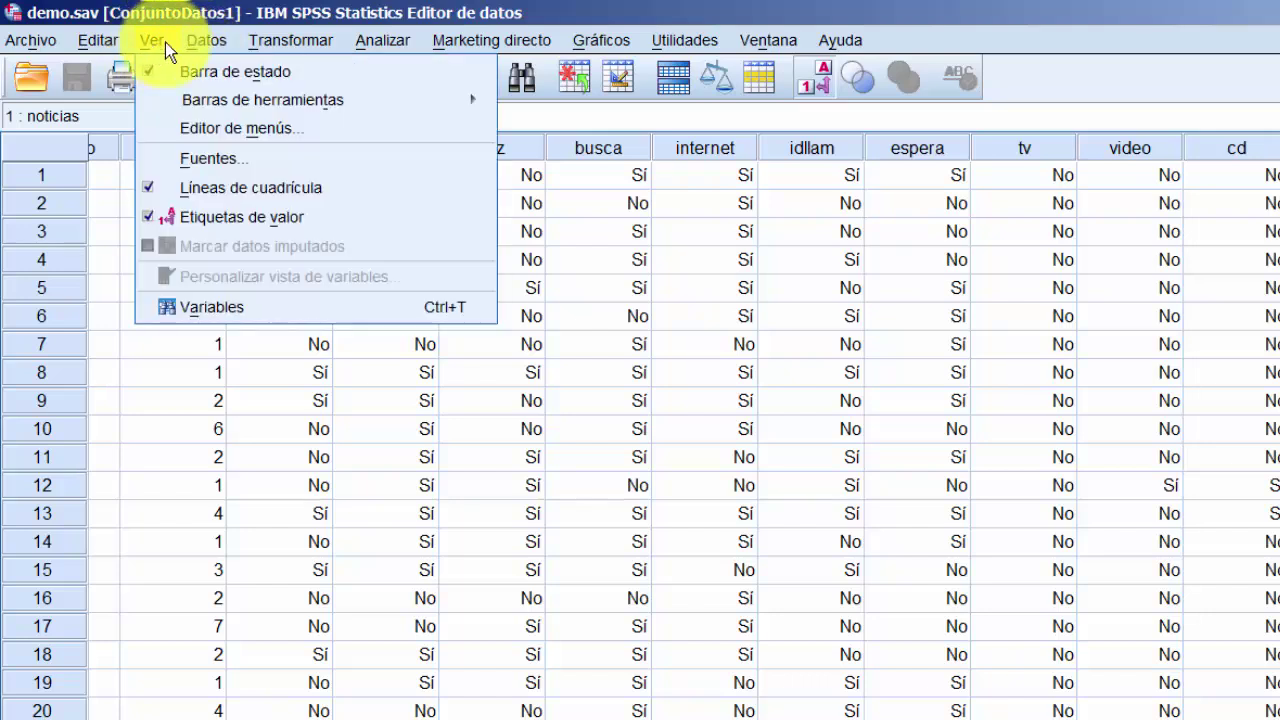
mouse_move(320, 100)
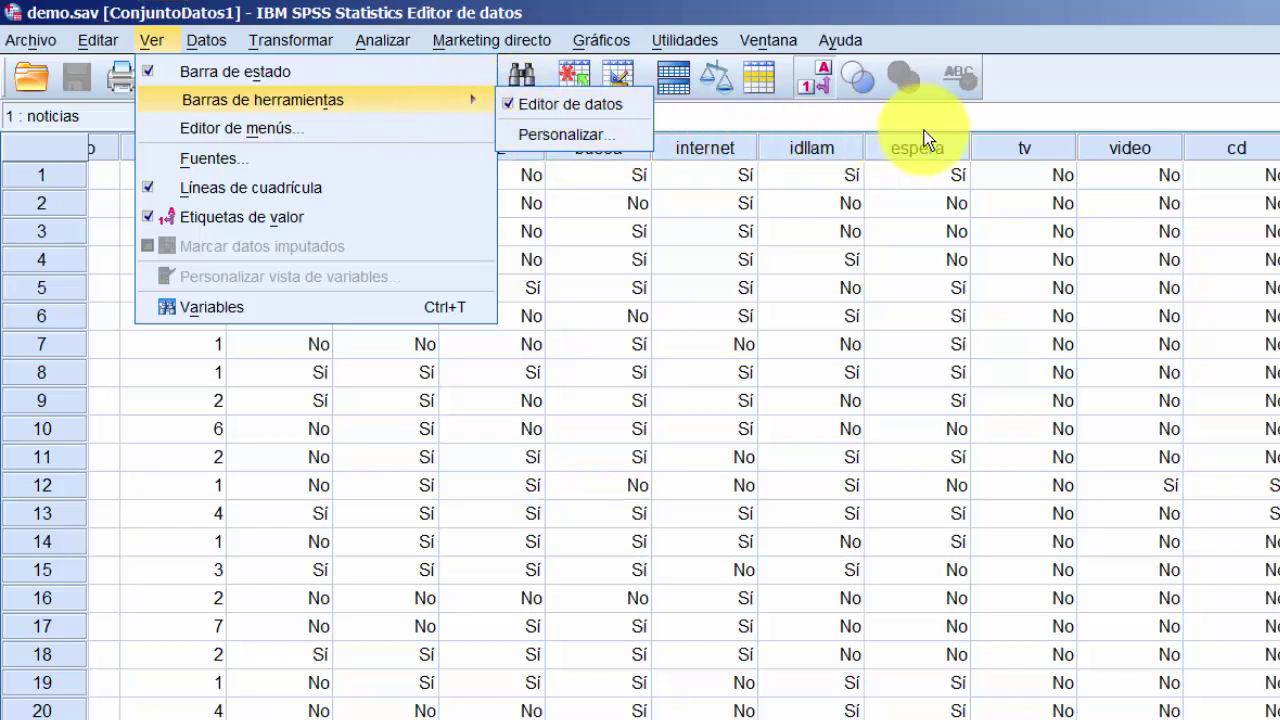
left_click(992, 169)
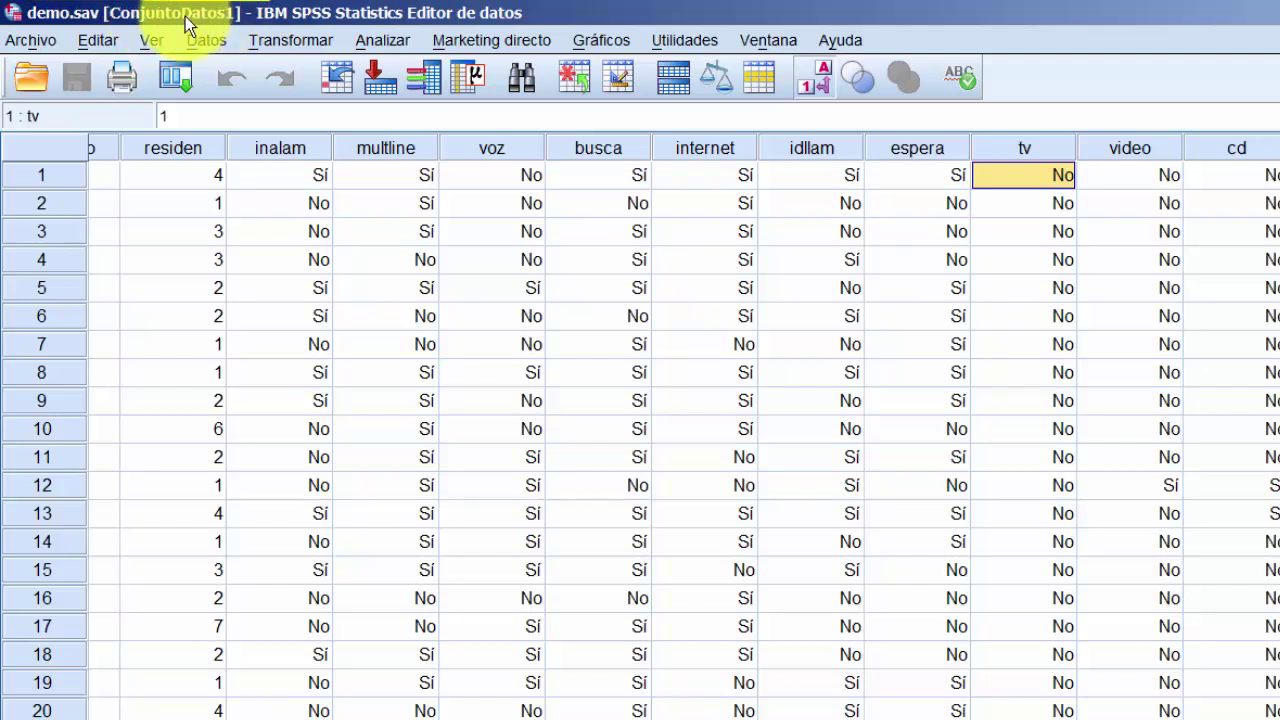
- Rename the dataset as demo
left_click(40, 42)
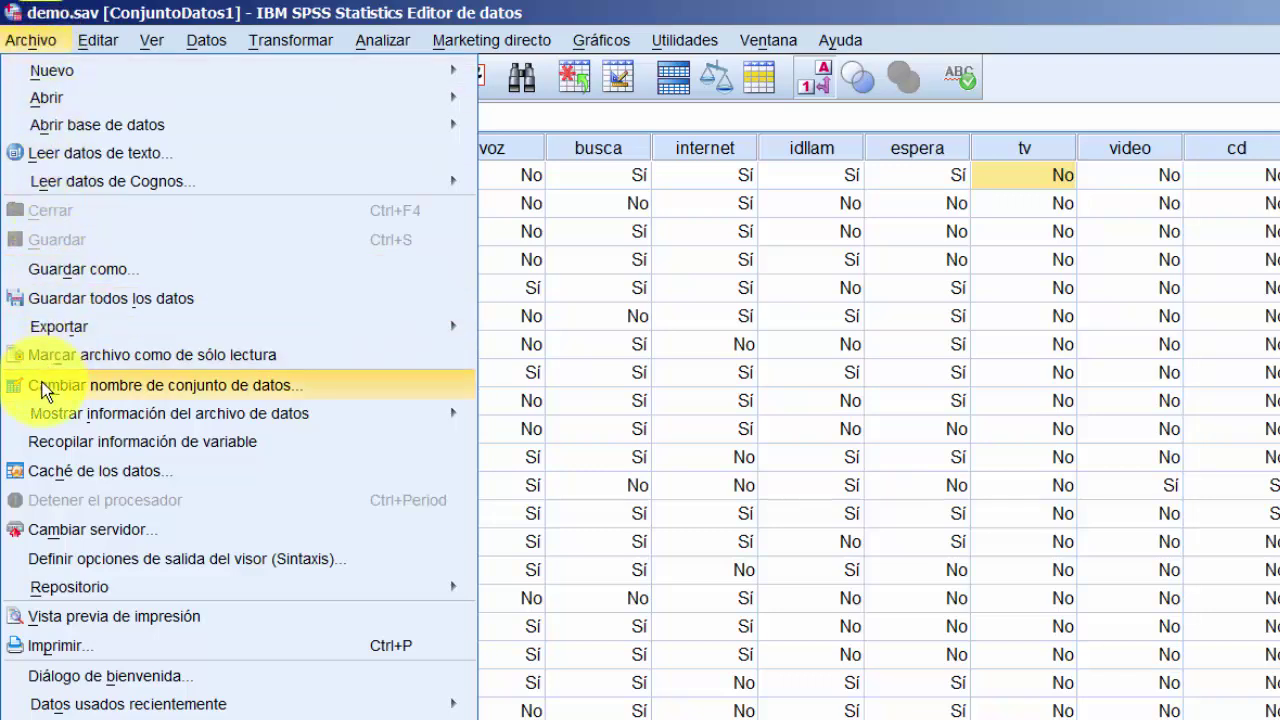
left_click(84, 385)
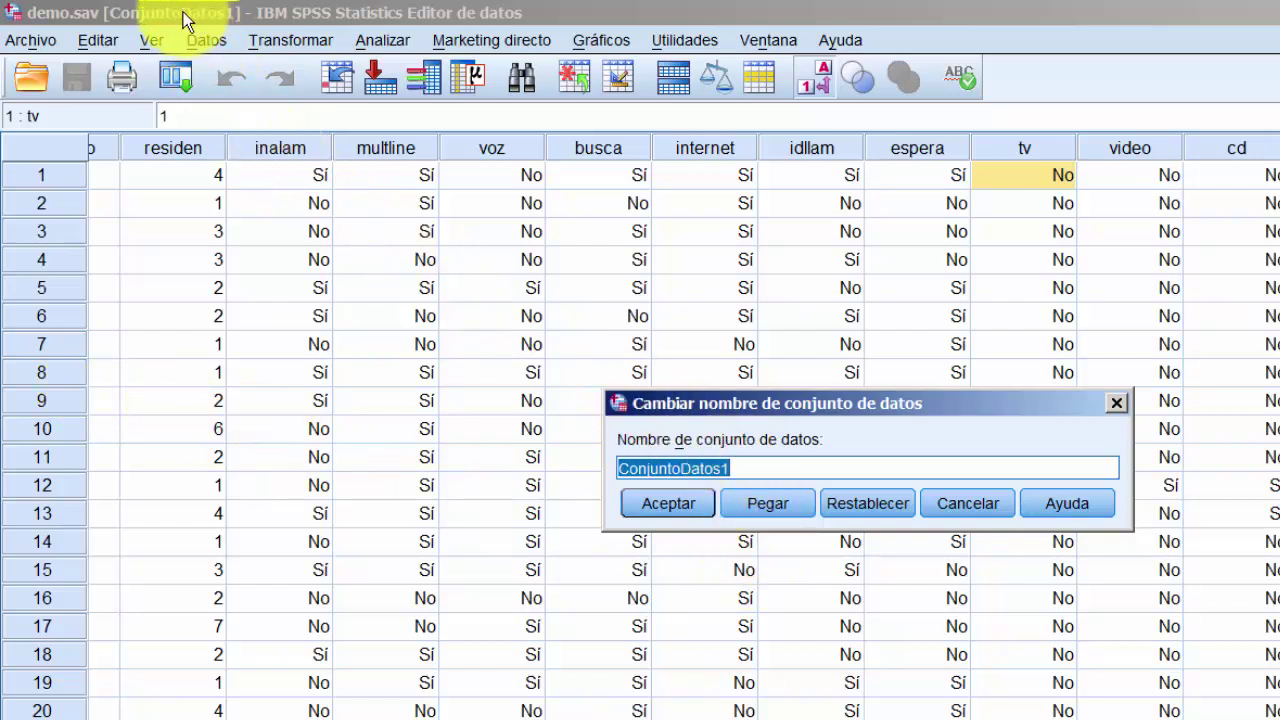
type("demo")
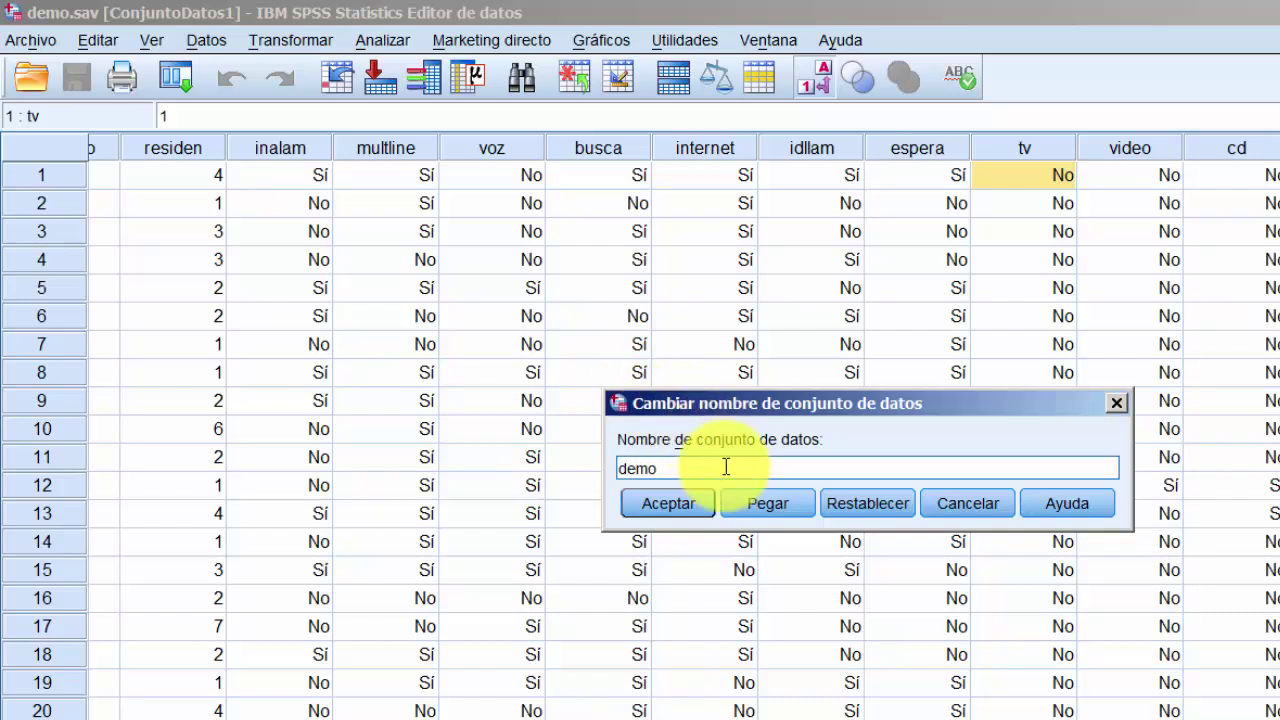
left_click(675, 504)
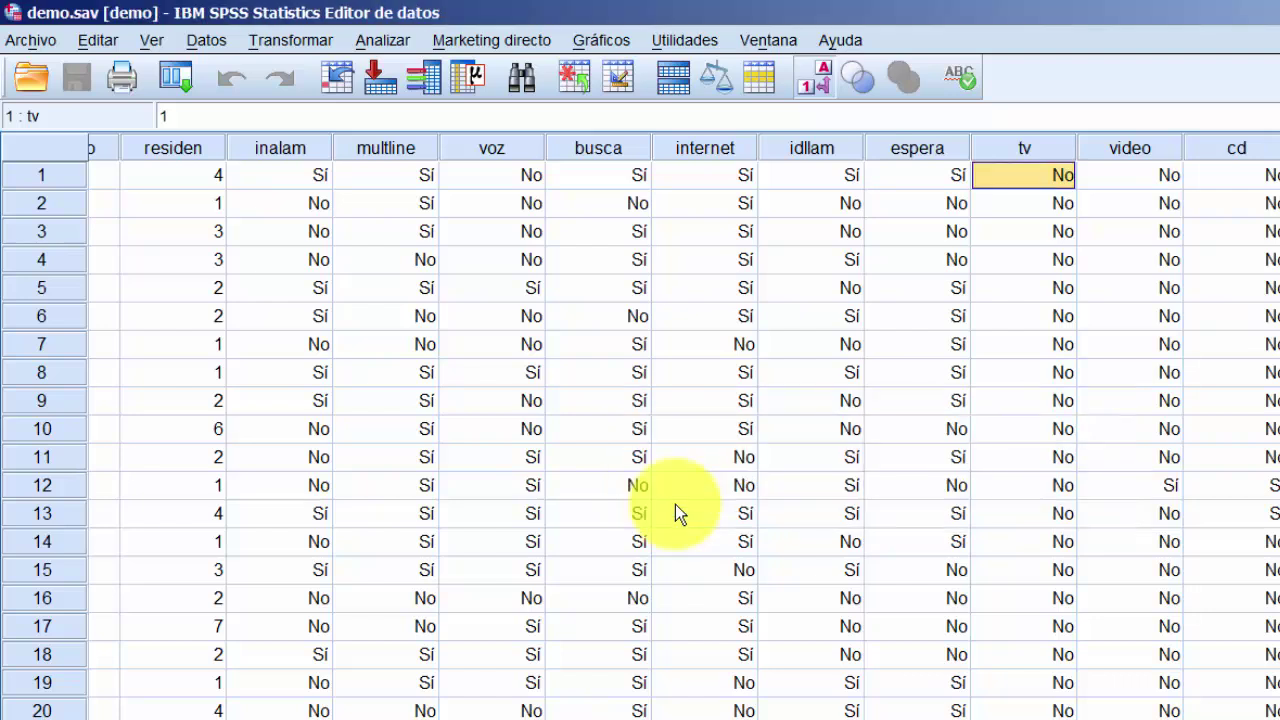